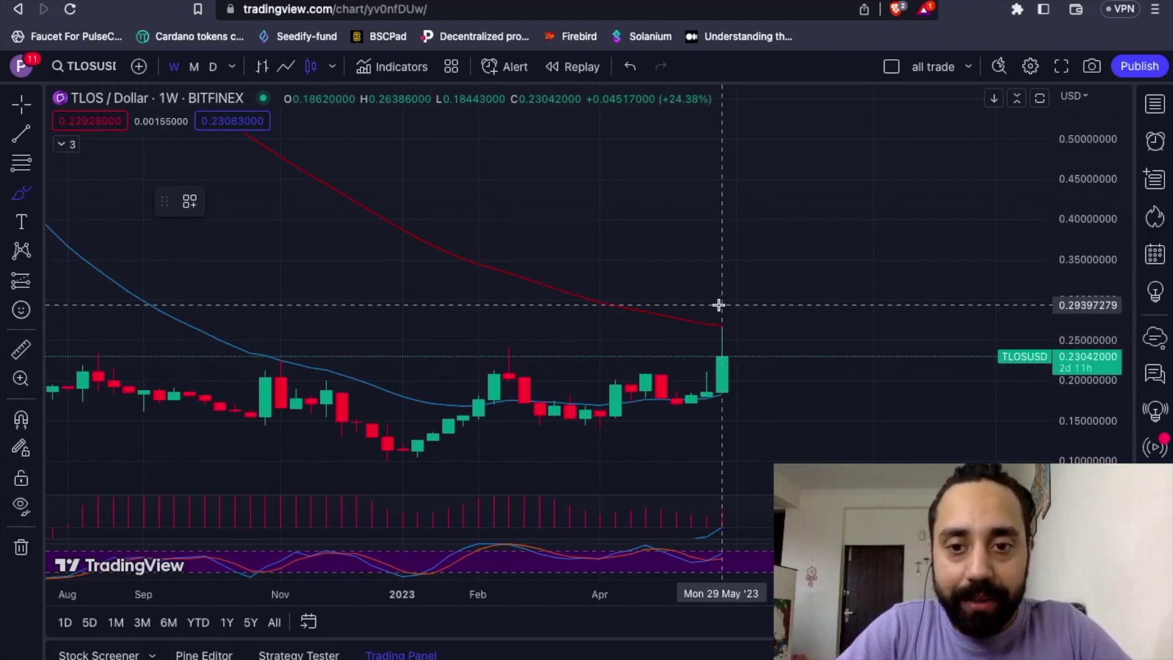
Draw a green freehand circle around the top of the latest weekly TLOS/USD candle.
{"action": "mouse_move", "coordinate": [718, 304]}
{"action": "left_mouse_down"}
{"action": "mouse_move", "coordinate": [737, 302]}
{"action": "mouse_move", "coordinate": [710, 306]}
{"action": "left_mouse_up"}
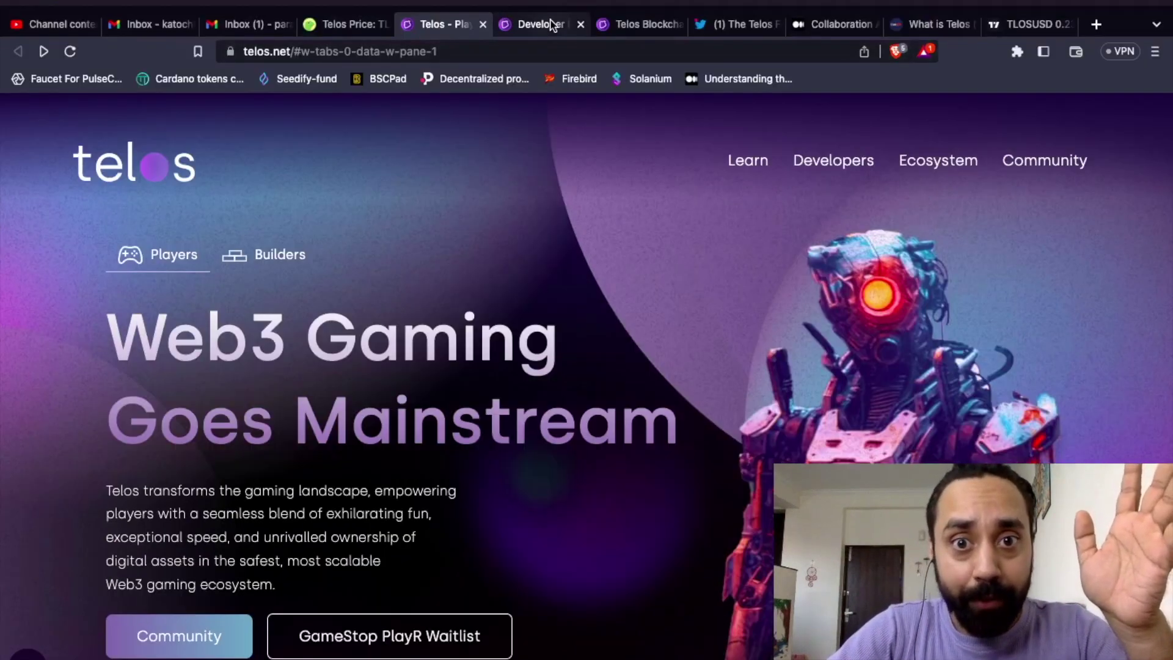
Open the Telos Blockchain Network docs and highlight the fastest, affordable Telos EVM phrase.
{"action": "left_click", "coordinate": [540, 24]}
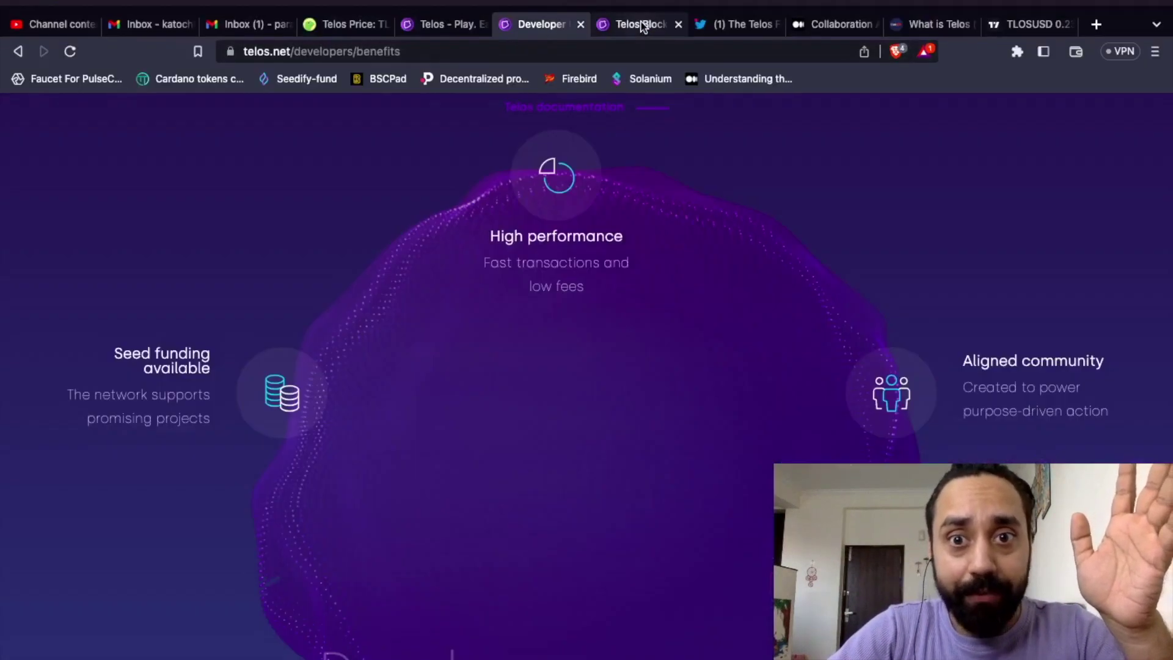
{"action": "left_click", "coordinate": [641, 24]}
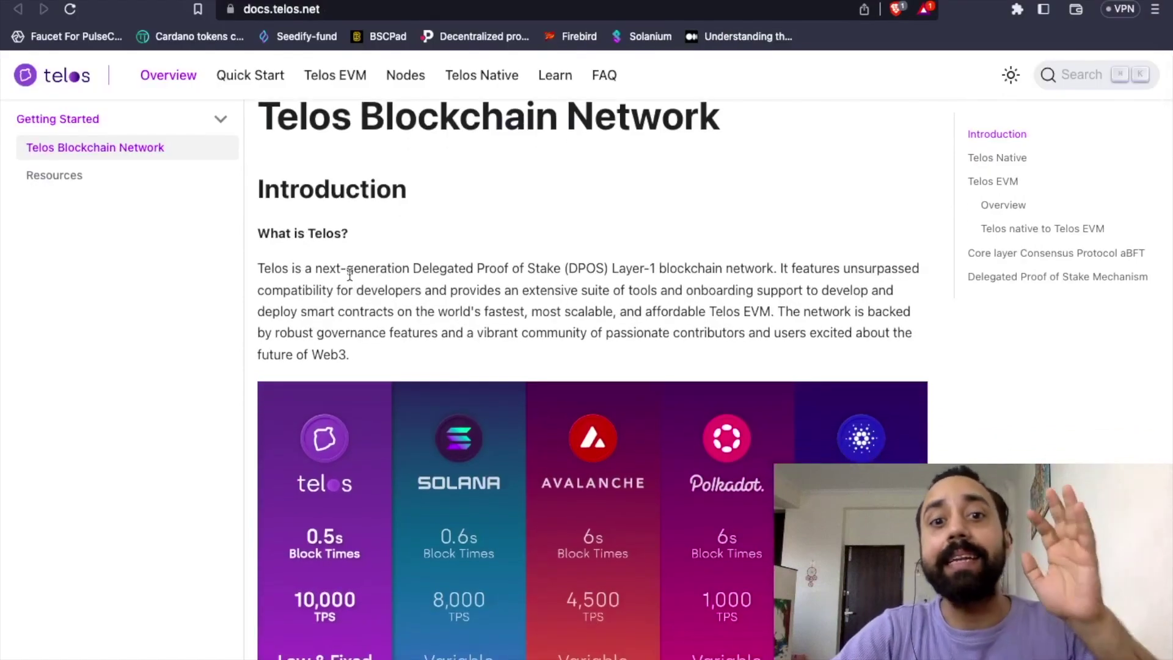
{"action": "scroll", "coordinate": [349, 276], "scroll_direction": "down", "scroll_amount": 1}
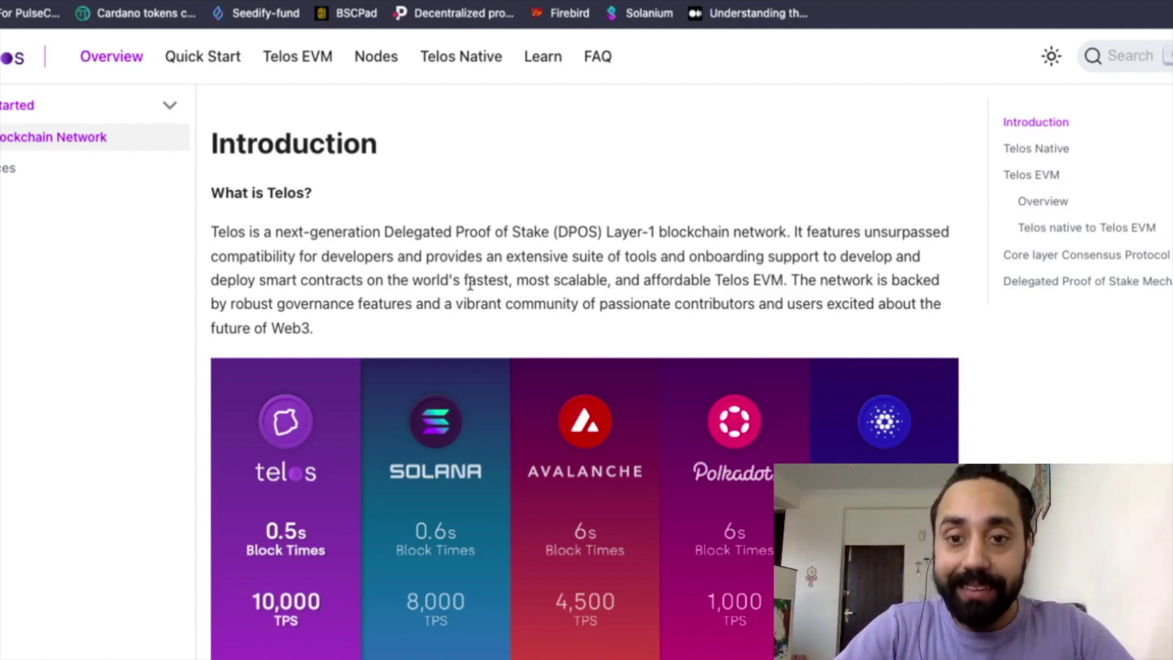
{"action": "left_click_drag", "start_coordinate": [404, 278], "coordinate": [778, 285]}
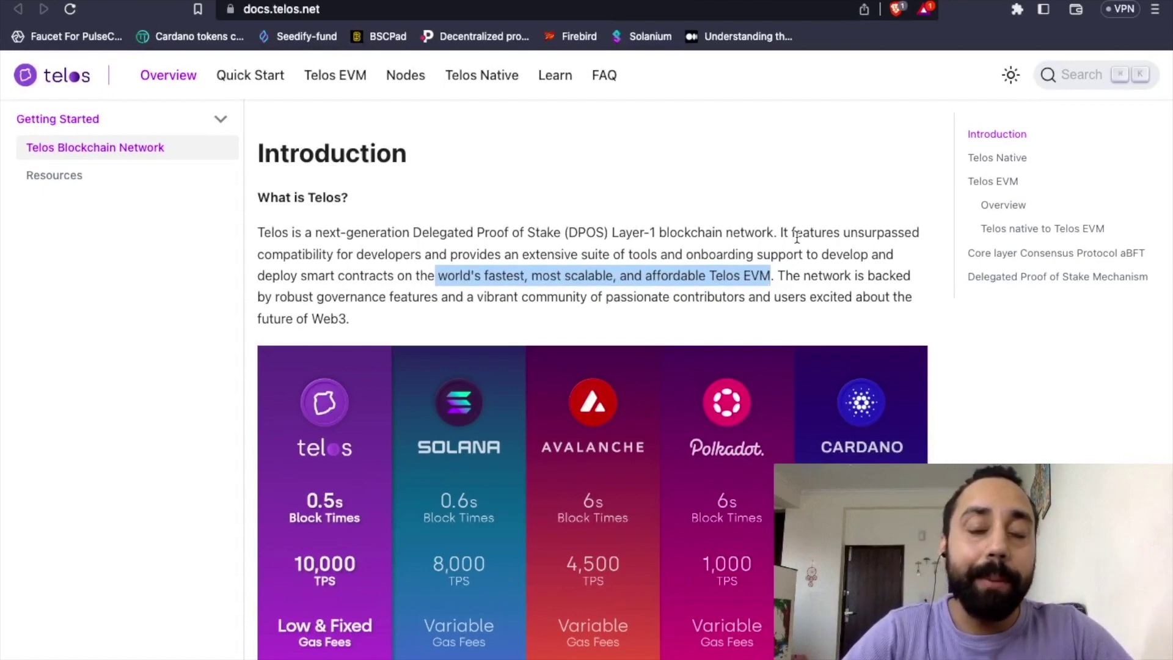
{"action": "scroll", "coordinate": [796, 236], "scroll_direction": "down", "scroll_amount": 2}
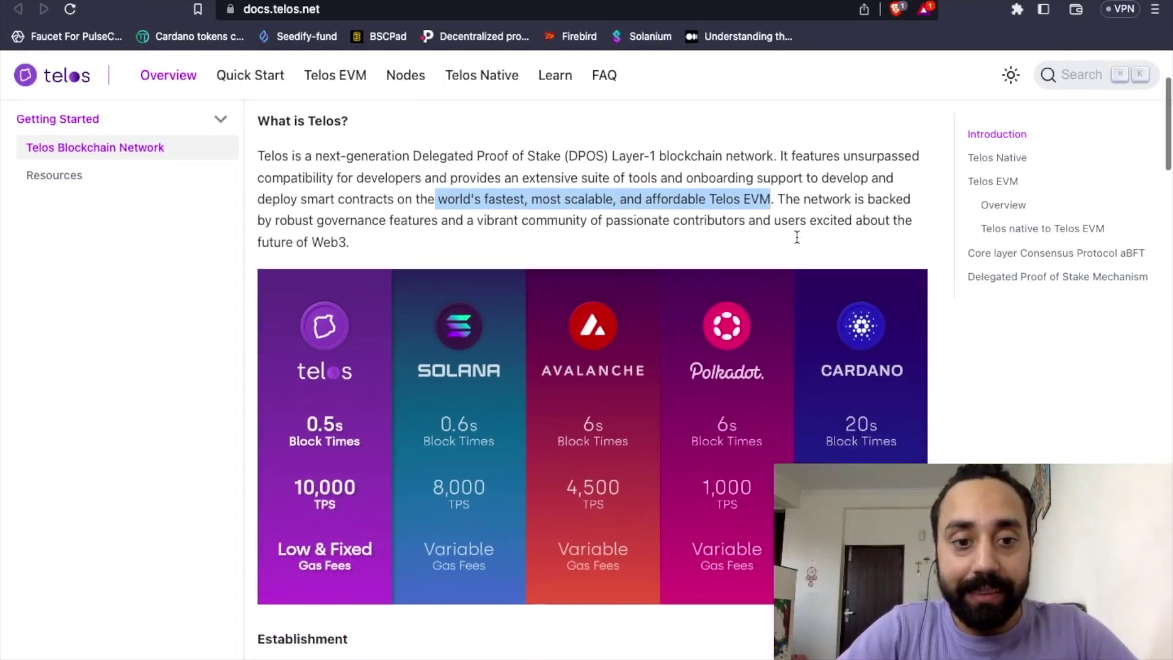
{"action": "scroll", "coordinate": [795, 237], "scroll_direction": "down", "scroll_amount": 3}
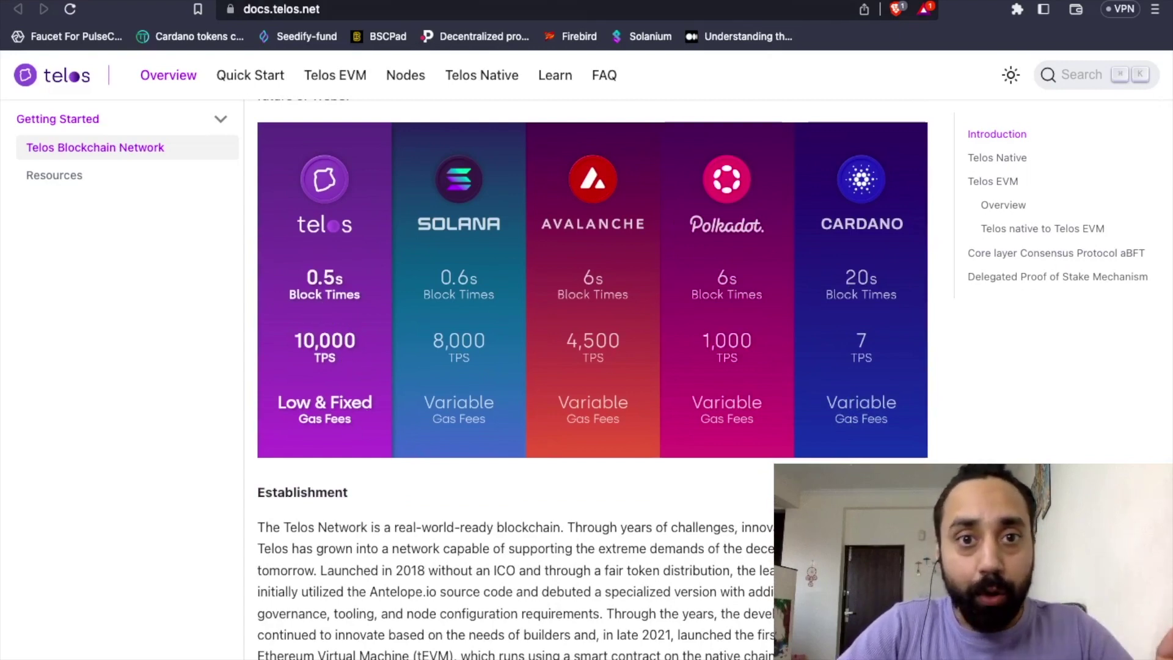
Return to the Telos home page, then switch to the Telos documentation tab.
{"action": "key", "text": "alt+Left"}
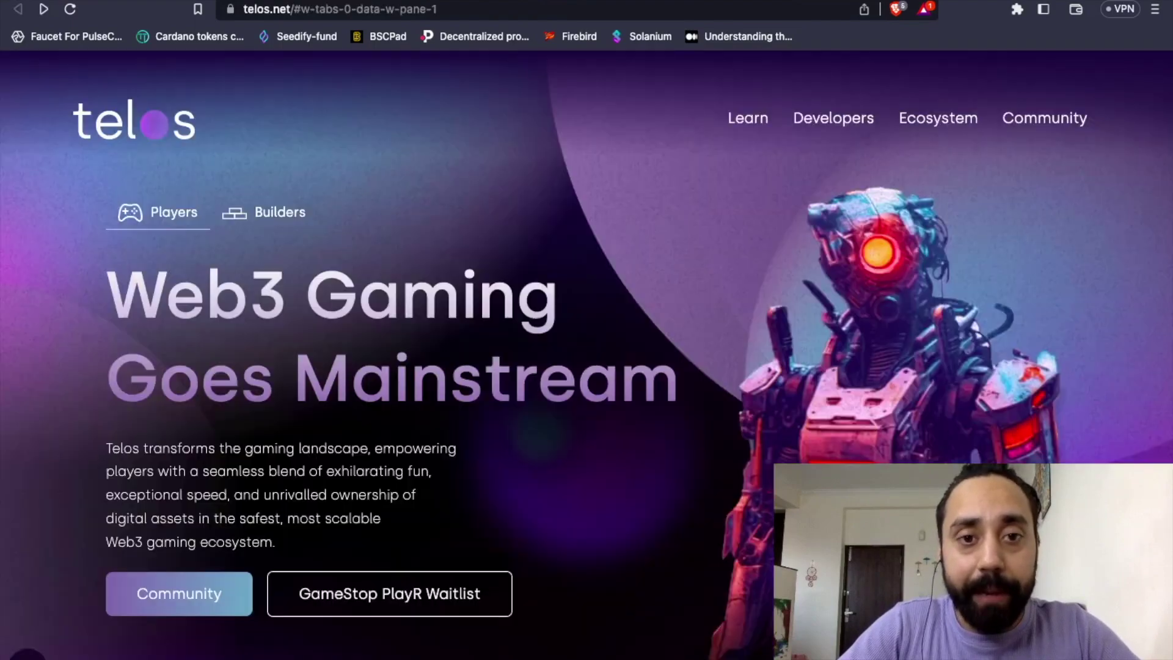
{"action": "scroll", "coordinate": [507, 330], "scroll_direction": "down", "scroll_amount": 4}
{"action": "scroll", "coordinate": [507, 331], "scroll_direction": "down", "scroll_amount": 5}
{"action": "scroll", "coordinate": [506, 331], "scroll_direction": "down", "scroll_amount": 1}
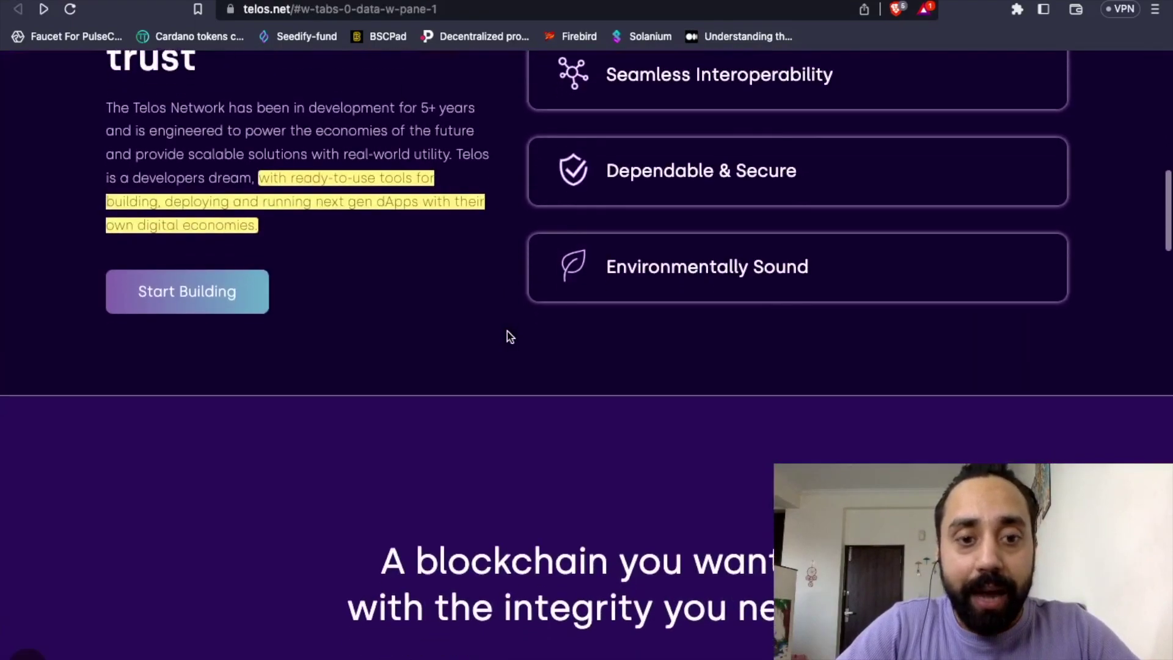
{"action": "scroll", "coordinate": [507, 331], "scroll_direction": "down", "scroll_amount": 2}
{"action": "scroll", "coordinate": [507, 336], "scroll_direction": "down", "scroll_amount": 5}
{"action": "scroll", "coordinate": [507, 336], "scroll_direction": "up", "scroll_amount": 2}
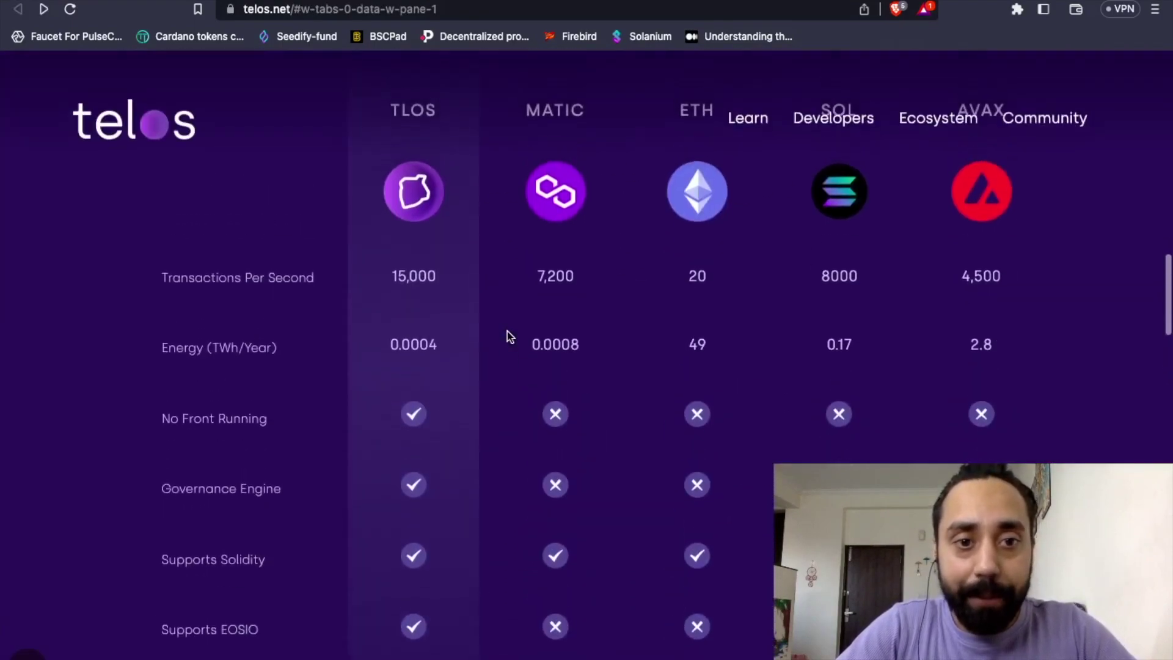
{"action": "scroll", "coordinate": [506, 336], "scroll_direction": "up", "scroll_amount": 1}
{"action": "scroll", "coordinate": [507, 337], "scroll_direction": "up", "scroll_amount": 1}
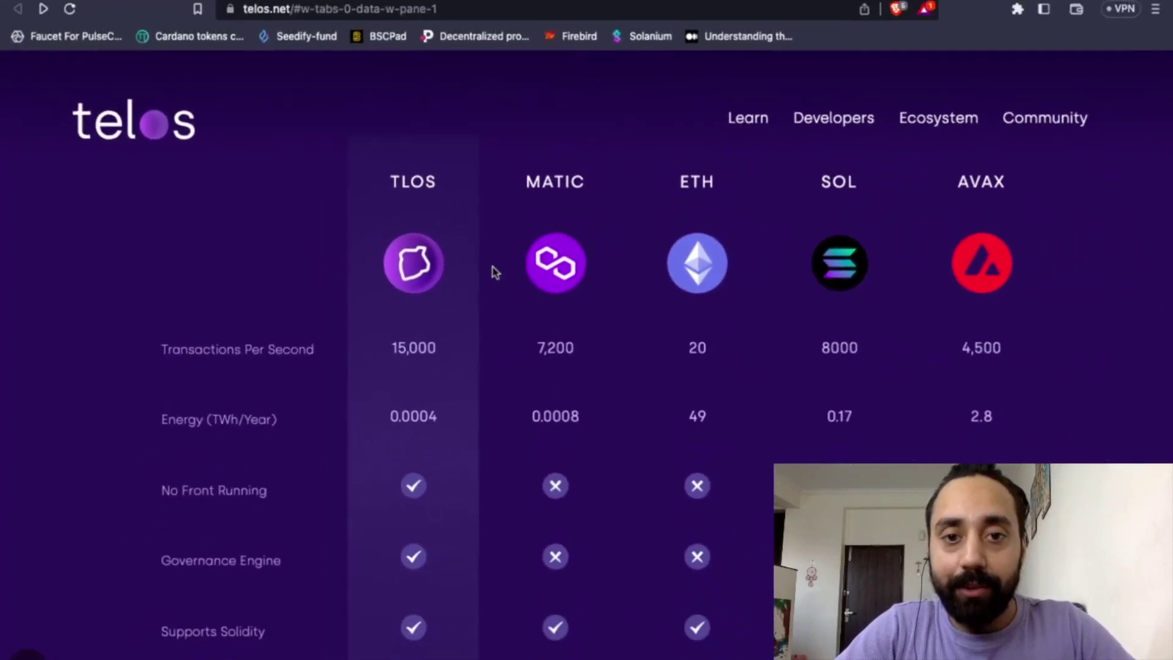
{"action": "scroll", "coordinate": [492, 272], "scroll_direction": "up", "scroll_amount": 1}
{"action": "scroll", "coordinate": [492, 271], "scroll_direction": "down", "scroll_amount": 2}
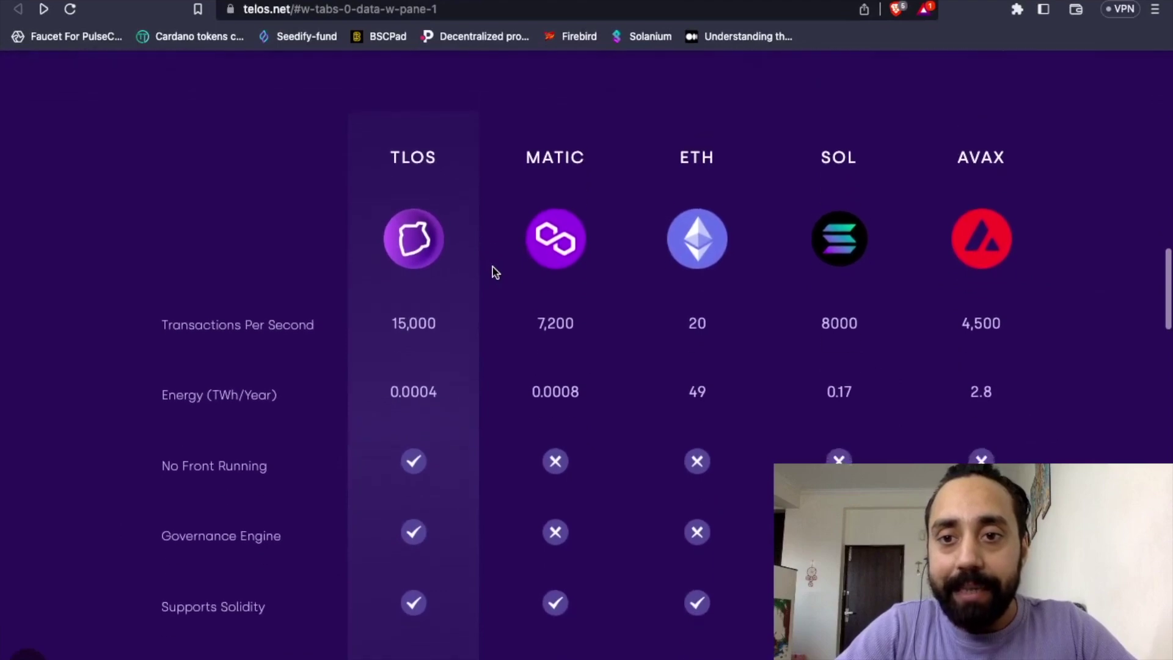
{"action": "scroll", "coordinate": [492, 271], "scroll_direction": "down", "scroll_amount": 1}
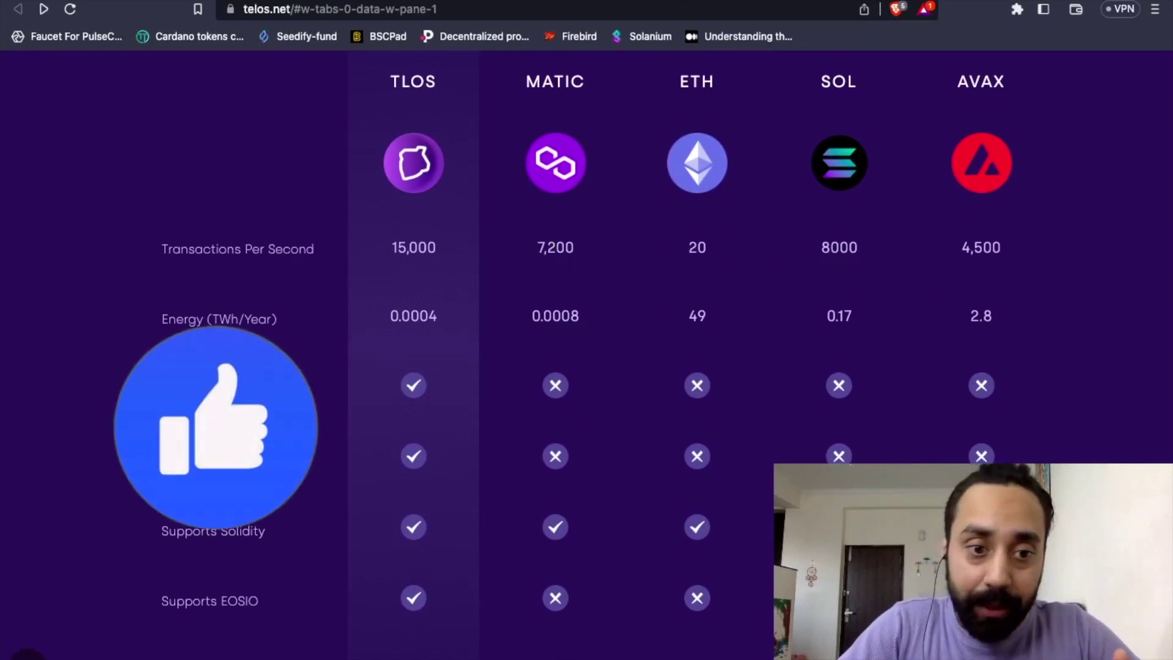
{"action": "scroll", "coordinate": [586, 330], "scroll_direction": "down", "scroll_amount": 2}
{"action": "scroll", "coordinate": [587, 330], "scroll_direction": "down", "scroll_amount": 1}
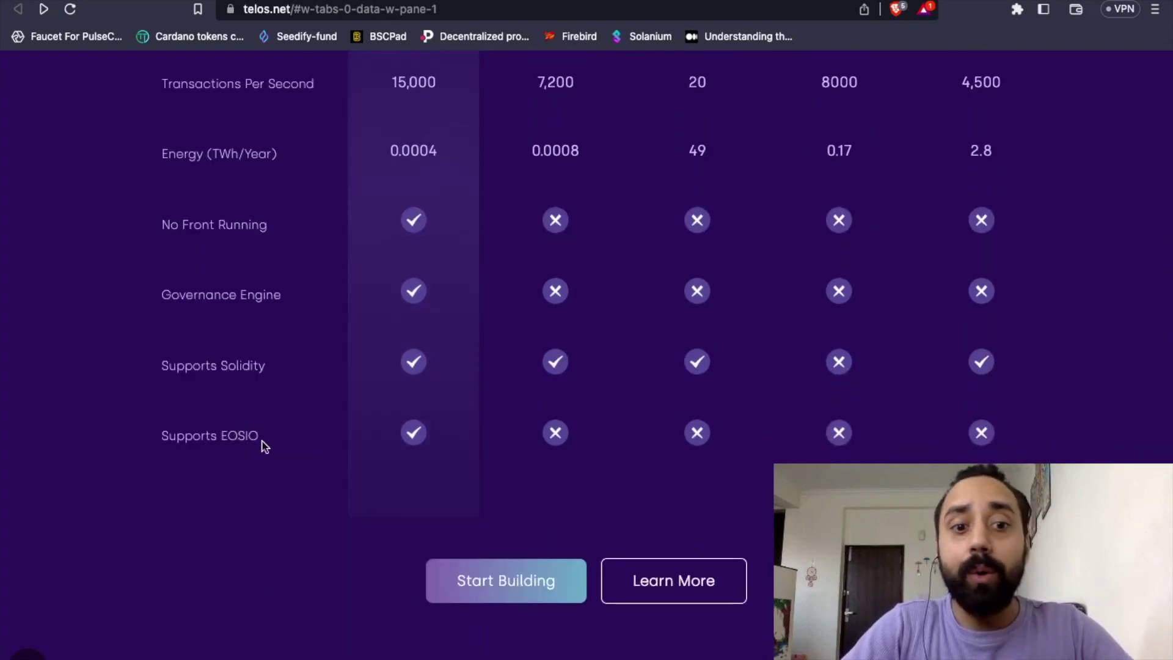
{"action": "scroll", "coordinate": [744, 440], "scroll_direction": "down", "scroll_amount": 3}
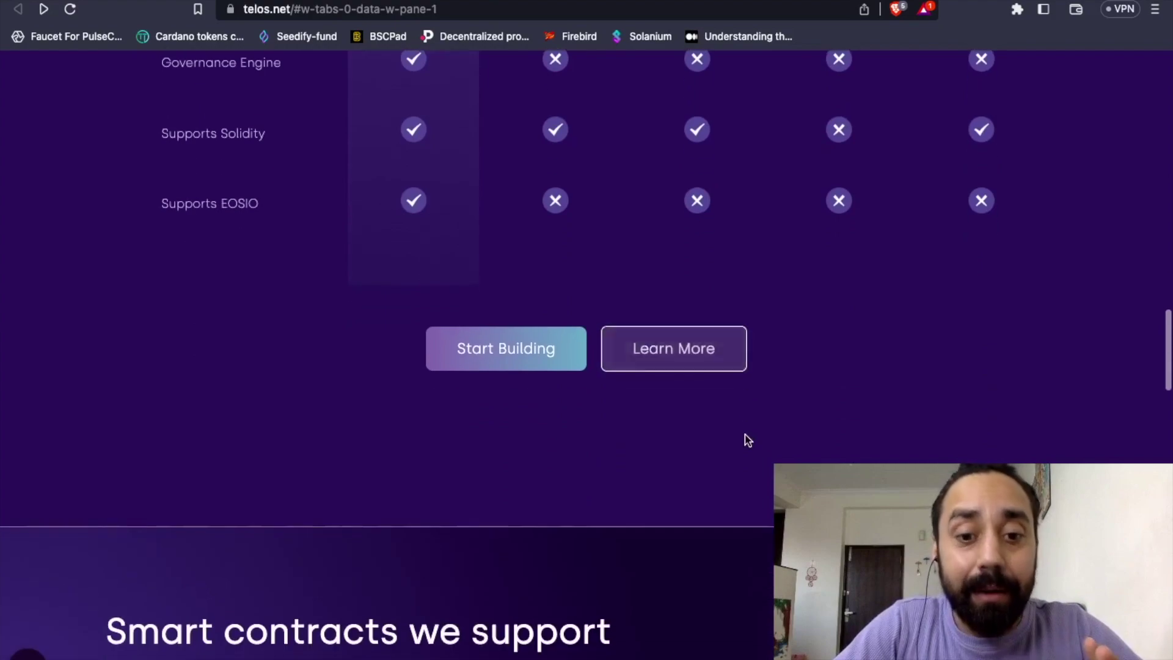
{"action": "scroll", "coordinate": [744, 440], "scroll_direction": "up", "scroll_amount": 2}
{"action": "scroll", "coordinate": [744, 439], "scroll_direction": "up", "scroll_amount": 5}
{"action": "scroll", "coordinate": [744, 437], "scroll_direction": "up", "scroll_amount": 3}
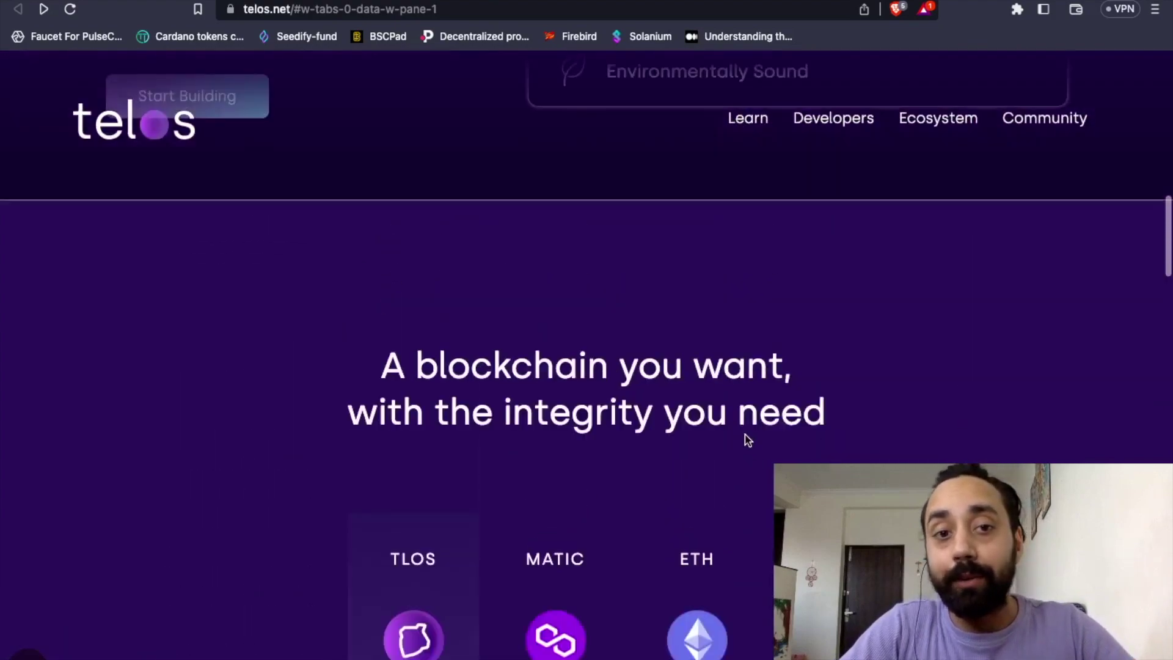
{"action": "scroll", "coordinate": [744, 434], "scroll_direction": "up", "scroll_amount": 1}
{"action": "scroll", "coordinate": [745, 435], "scroll_direction": "up", "scroll_amount": 5}
{"action": "scroll", "coordinate": [745, 437], "scroll_direction": "up", "scroll_amount": 1}
{"action": "scroll", "coordinate": [744, 440], "scroll_direction": "down", "scroll_amount": 3}
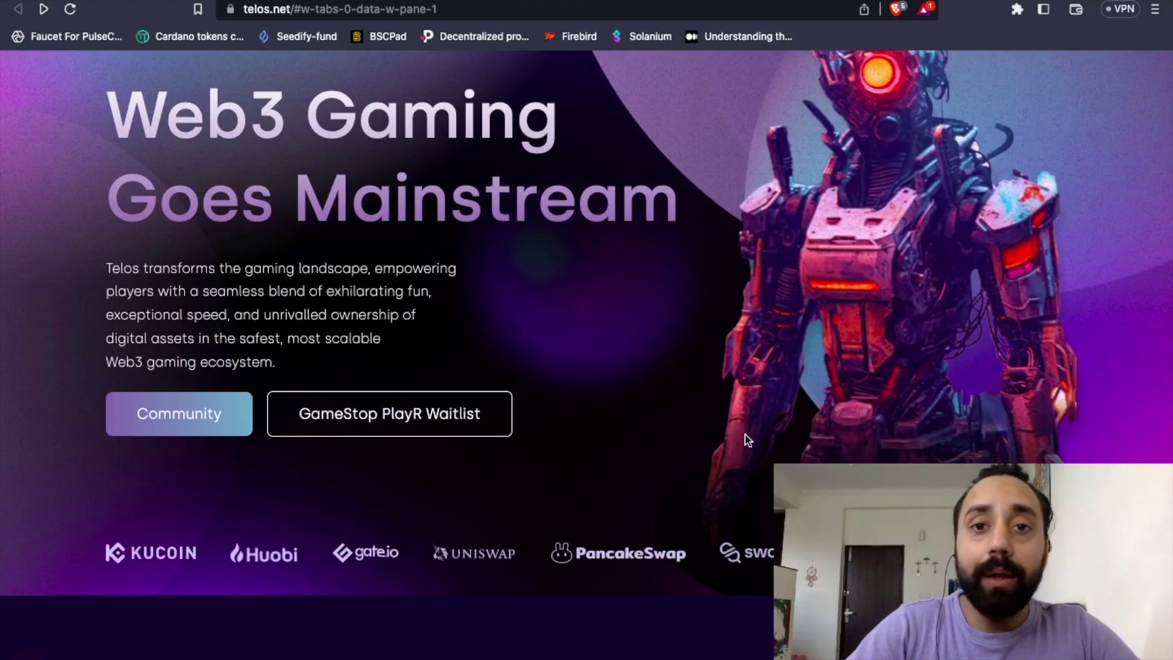
{"action": "scroll", "coordinate": [745, 439], "scroll_direction": "down", "scroll_amount": 3}
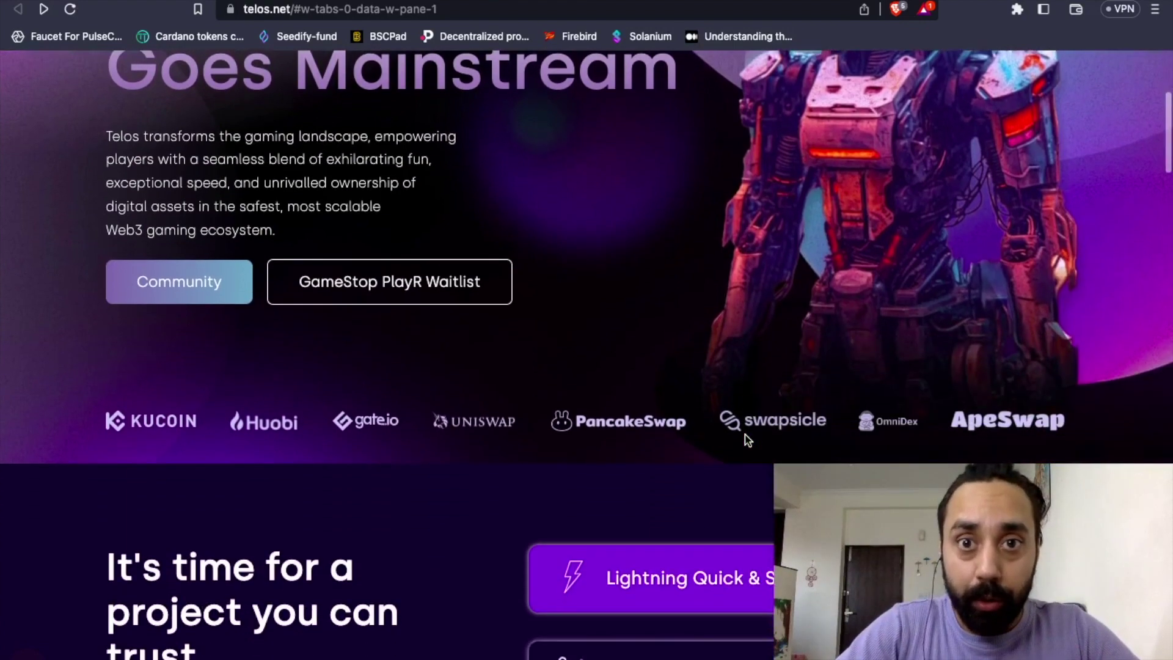
{"action": "scroll", "coordinate": [744, 440], "scroll_direction": "down", "scroll_amount": 3}
{"action": "scroll", "coordinate": [744, 441], "scroll_direction": "down", "scroll_amount": 2}
{"action": "scroll", "coordinate": [747, 441], "scroll_direction": "down", "scroll_amount": 3}
{"action": "scroll", "coordinate": [745, 441], "scroll_direction": "down", "scroll_amount": 1}
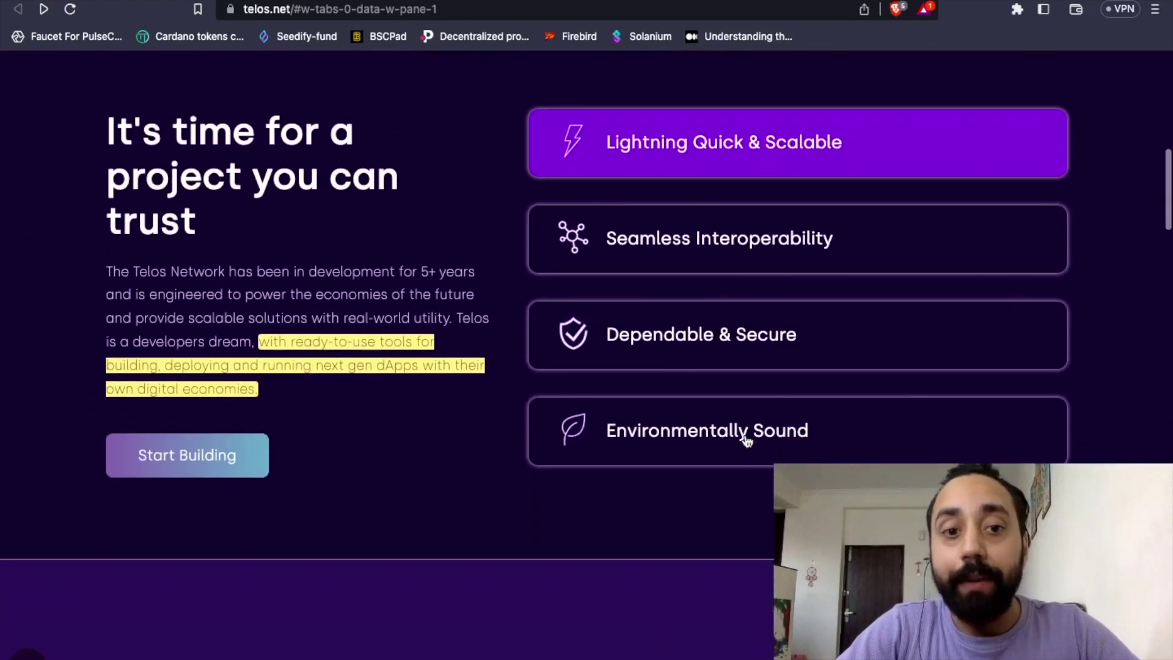
{"action": "scroll", "coordinate": [363, 293], "scroll_direction": "down", "scroll_amount": 2}
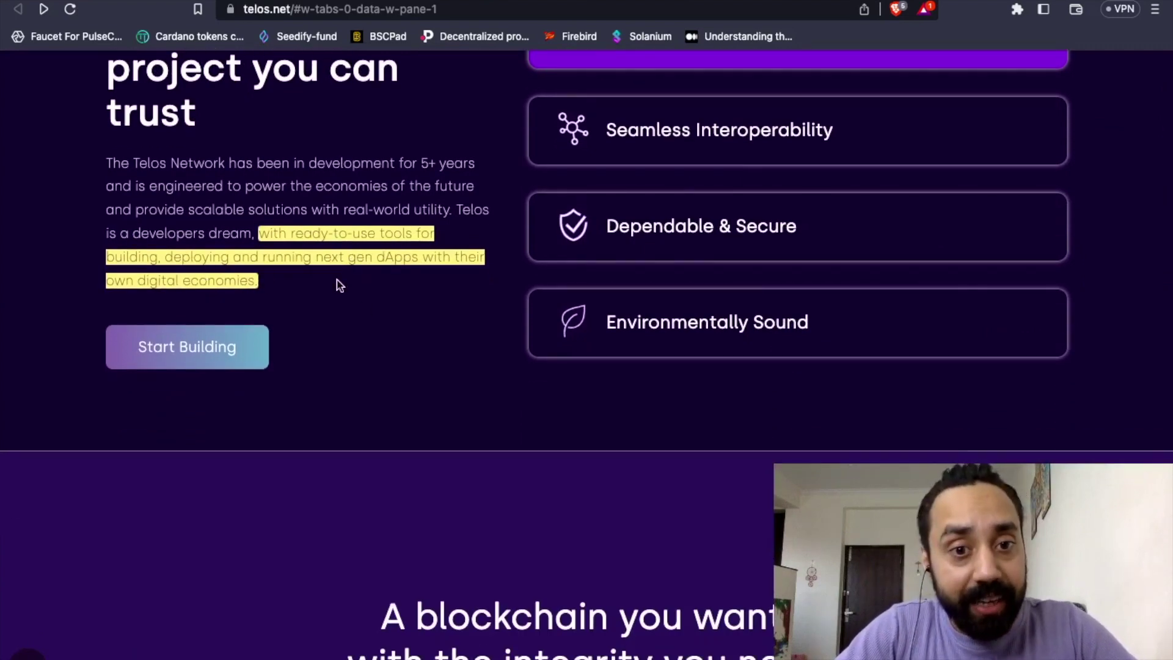
{"action": "scroll", "coordinate": [336, 285], "scroll_direction": "down", "scroll_amount": 1}
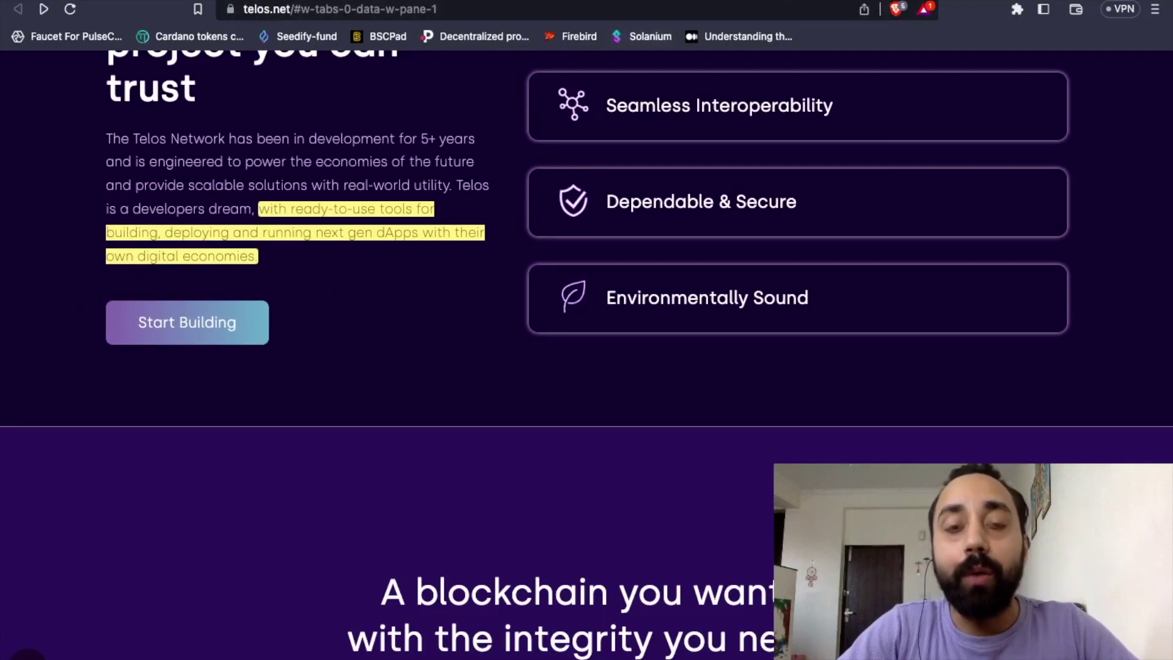
{"action": "key", "text": "ctrl+Tab"}
{"action": "scroll", "coordinate": [533, 251], "scroll_direction": "down", "scroll_amount": 1}
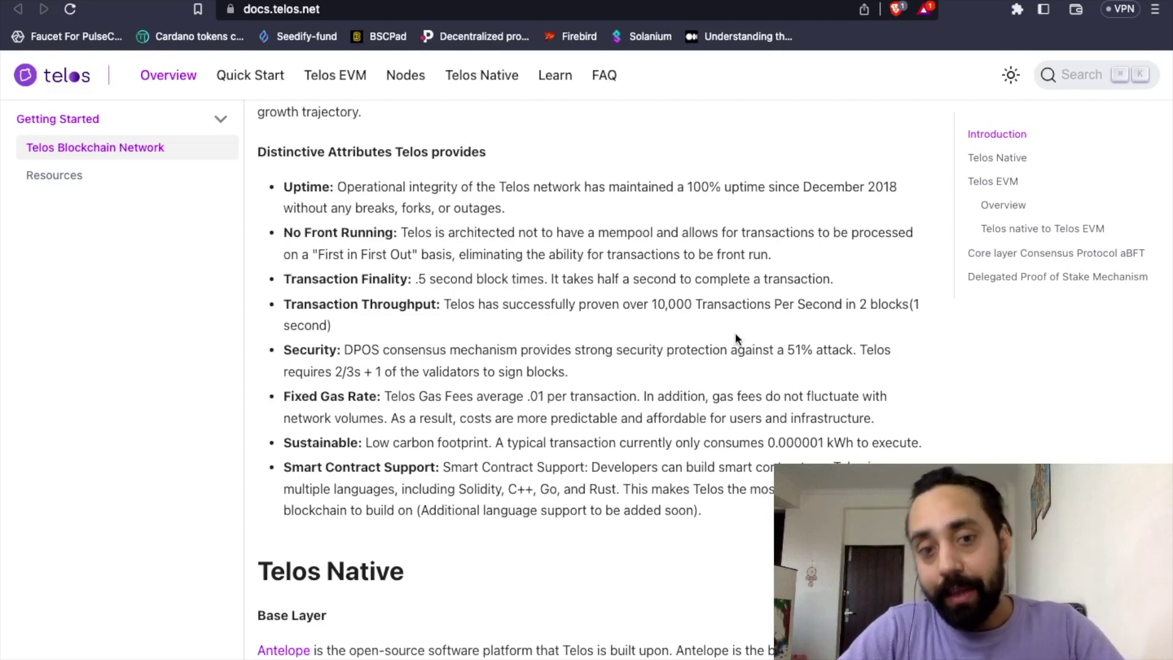
{"action": "scroll", "coordinate": [601, 335], "scroll_direction": "down", "scroll_amount": 3}
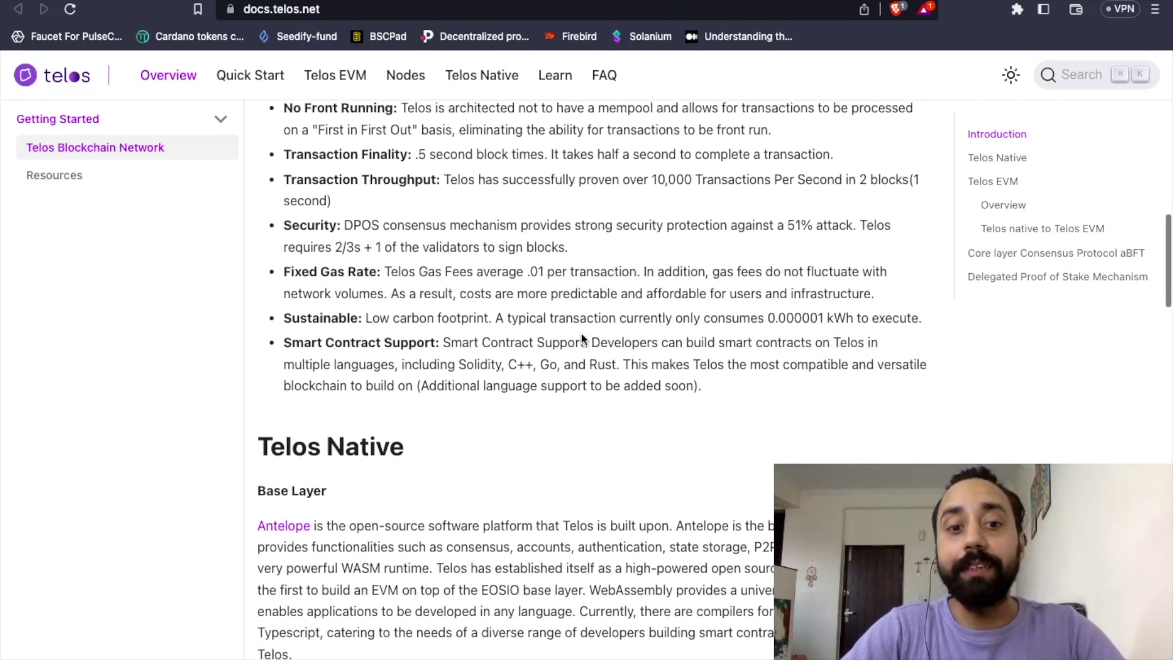
{"action": "scroll", "coordinate": [581, 333], "scroll_direction": "down", "scroll_amount": 5}
{"action": "scroll", "coordinate": [438, 262], "scroll_direction": "down", "scroll_amount": 5}
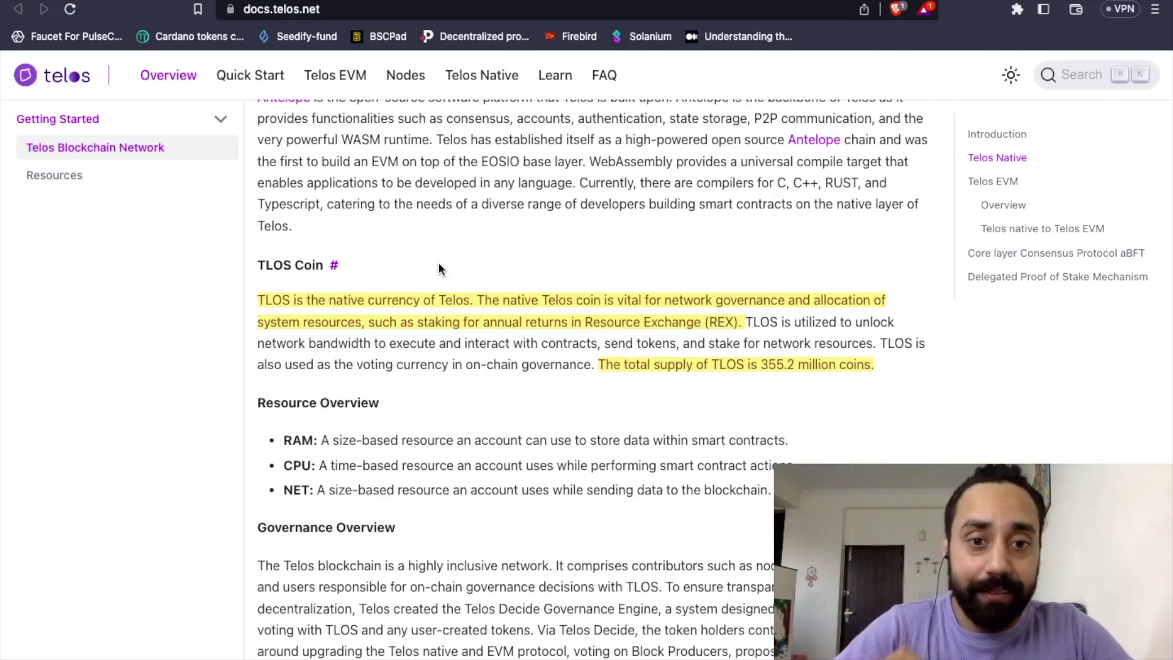
{"action": "scroll", "coordinate": [438, 268], "scroll_direction": "down", "scroll_amount": 1}
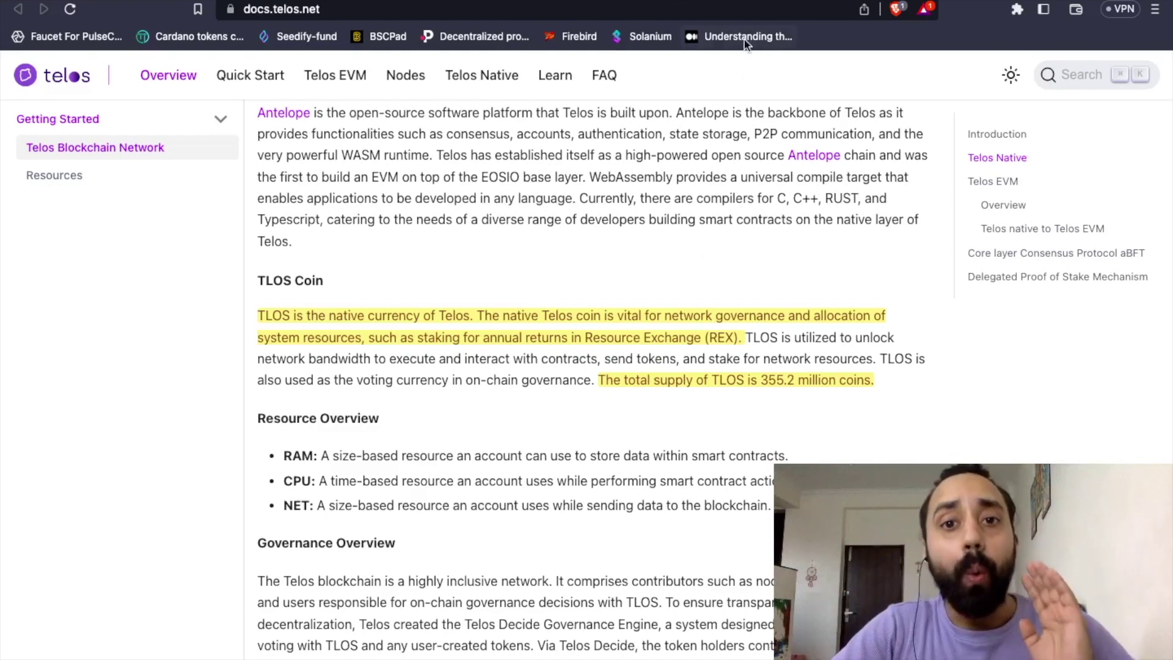
Switch to the twitter.com/HelloTelos tab for the Telos Foundation profile.
{"action": "key", "text": "ctrl+Tab"}
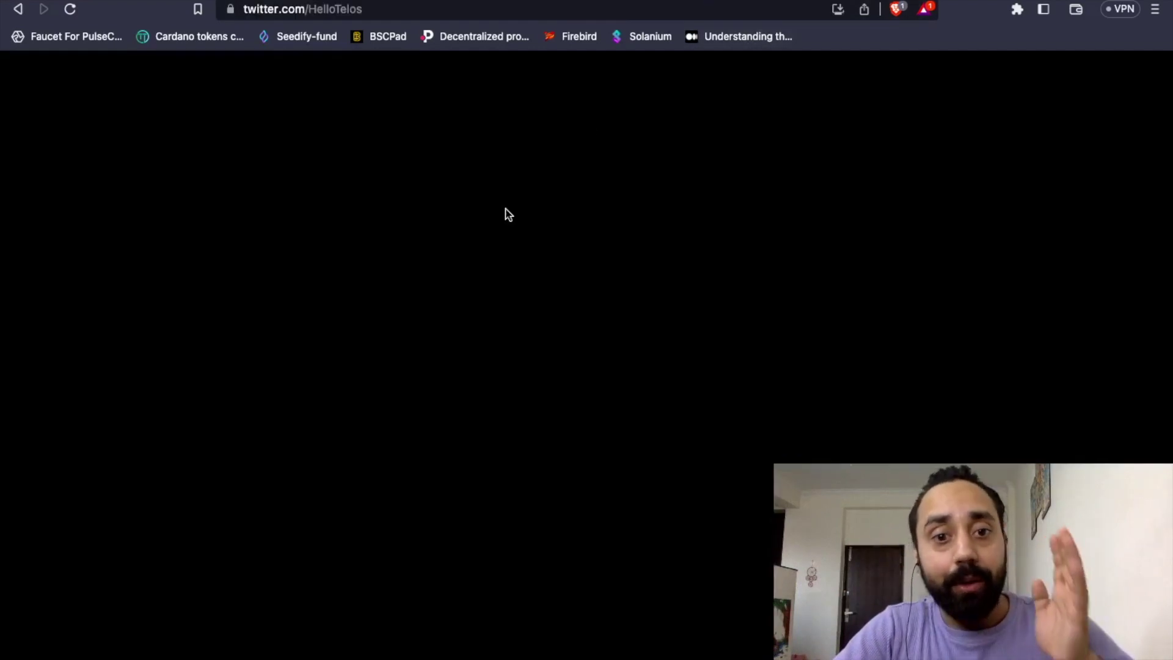
{"action": "scroll", "coordinate": [532, 275], "scroll_direction": "up", "scroll_amount": 2}
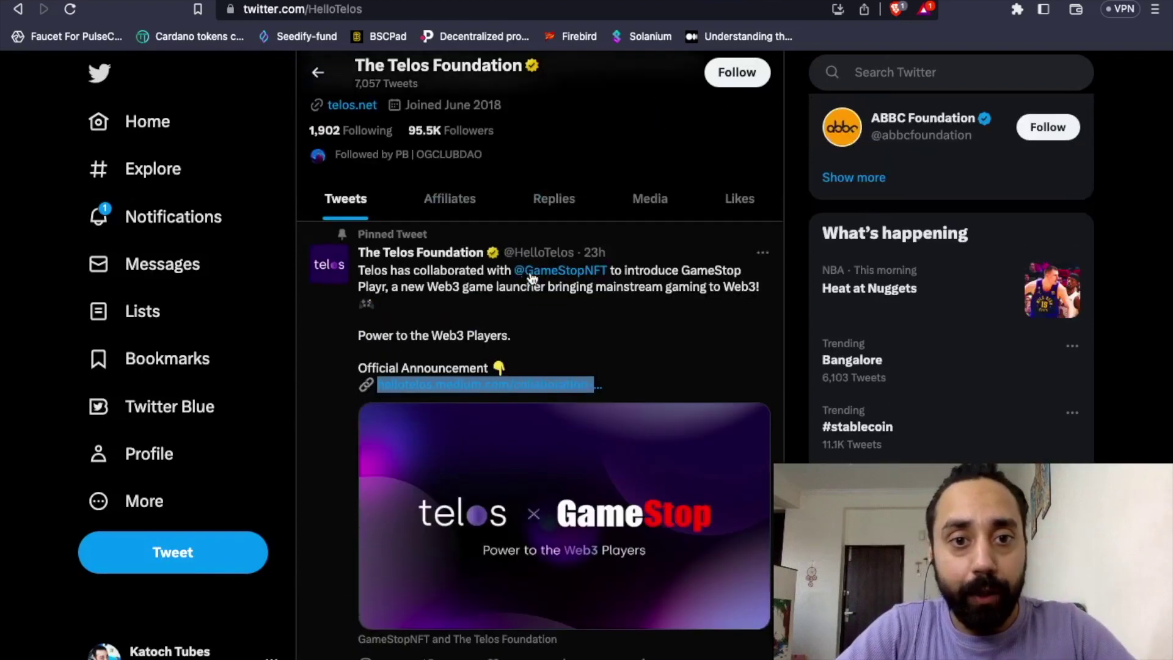
{"action": "scroll", "coordinate": [587, 157], "scroll_direction": "down", "scroll_amount": 2}
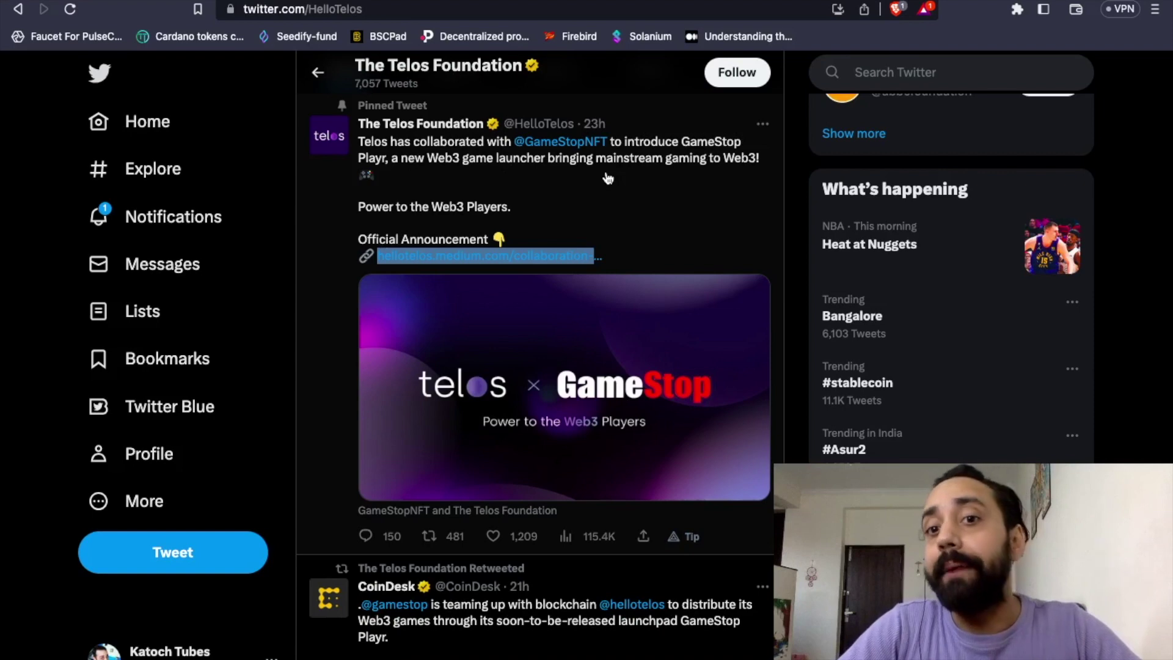
{"action": "left_click", "coordinate": [520, 205]}
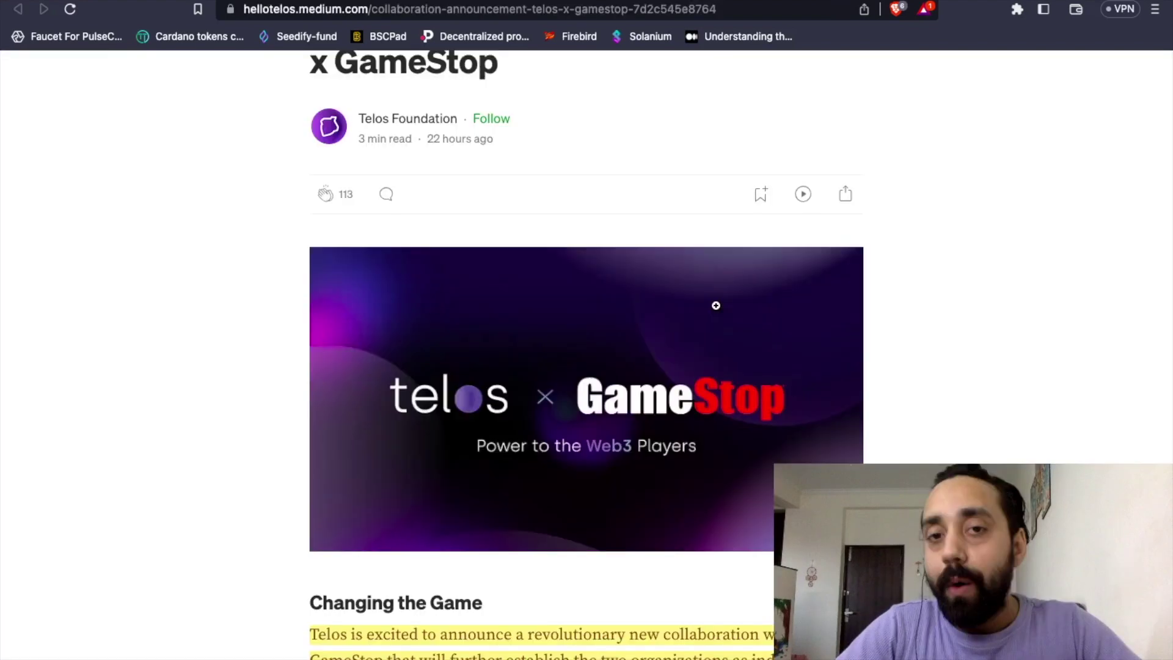
{"action": "scroll", "coordinate": [163, 422], "scroll_direction": "down", "scroll_amount": 1}
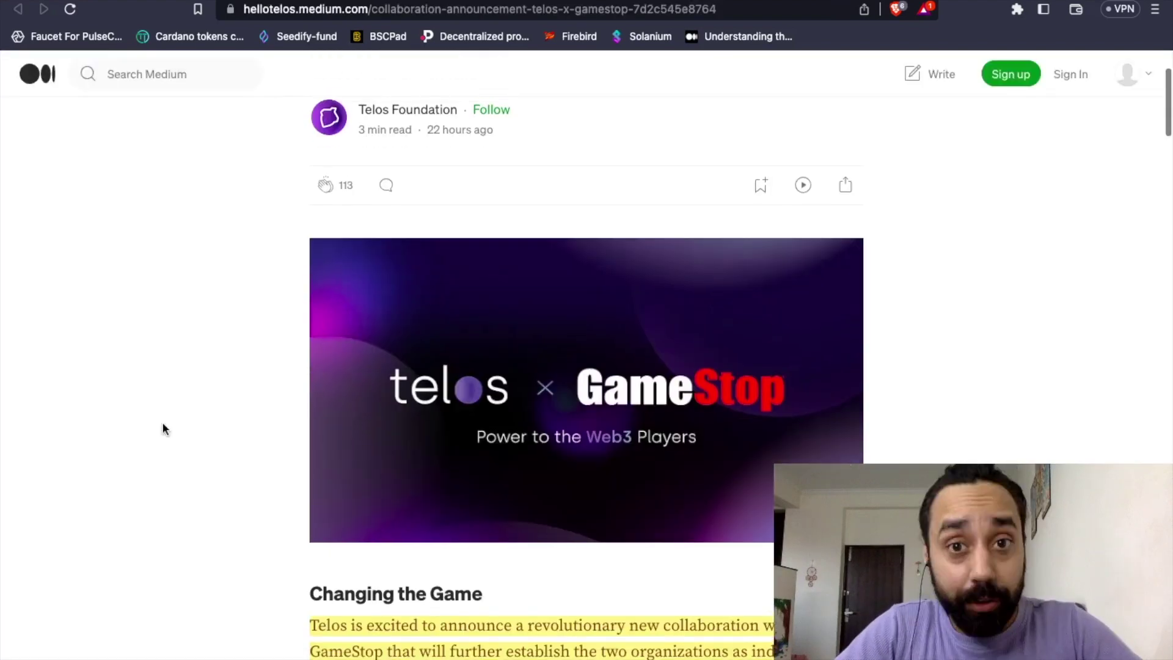
{"action": "scroll", "coordinate": [162, 428], "scroll_direction": "up", "scroll_amount": 1}
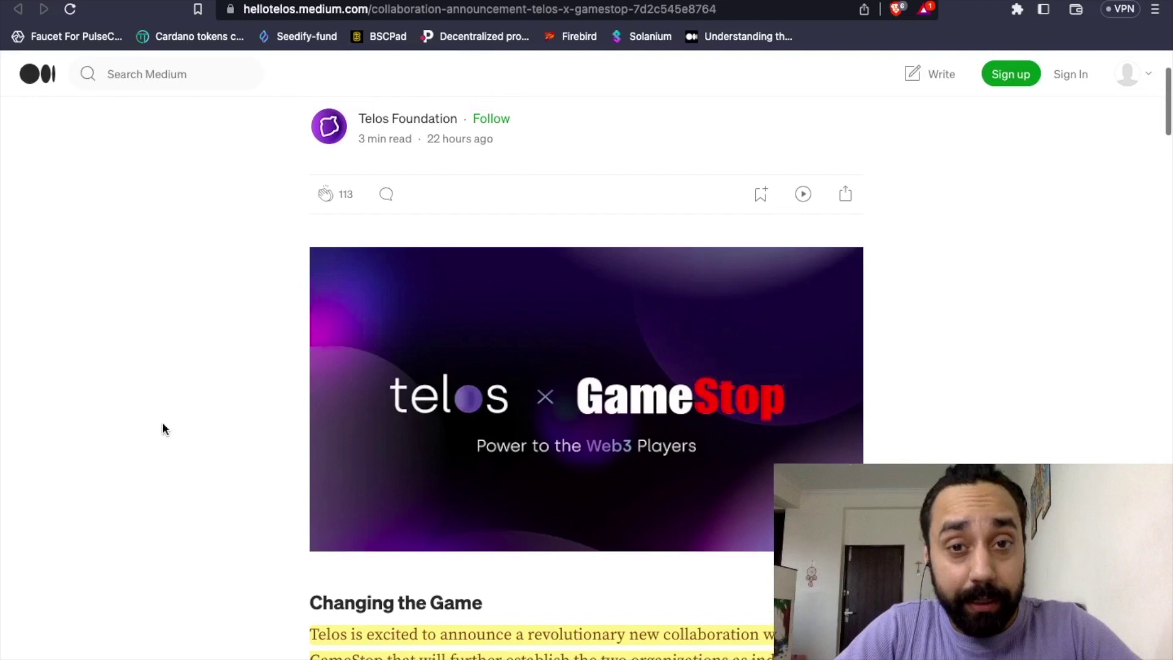
{"action": "scroll", "coordinate": [162, 427], "scroll_direction": "down", "scroll_amount": 2}
{"action": "scroll", "coordinate": [162, 428], "scroll_direction": "down", "scroll_amount": 2}
{"action": "scroll", "coordinate": [162, 428], "scroll_direction": "down", "scroll_amount": 2}
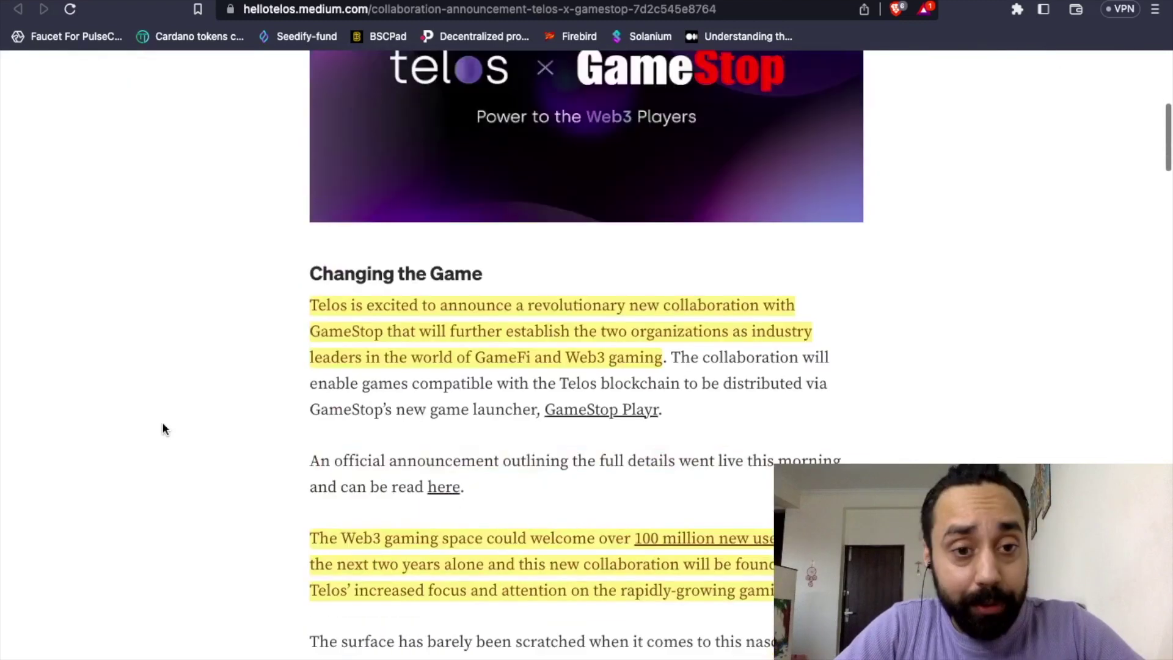
{"action": "scroll", "coordinate": [162, 427], "scroll_direction": "down", "scroll_amount": 2}
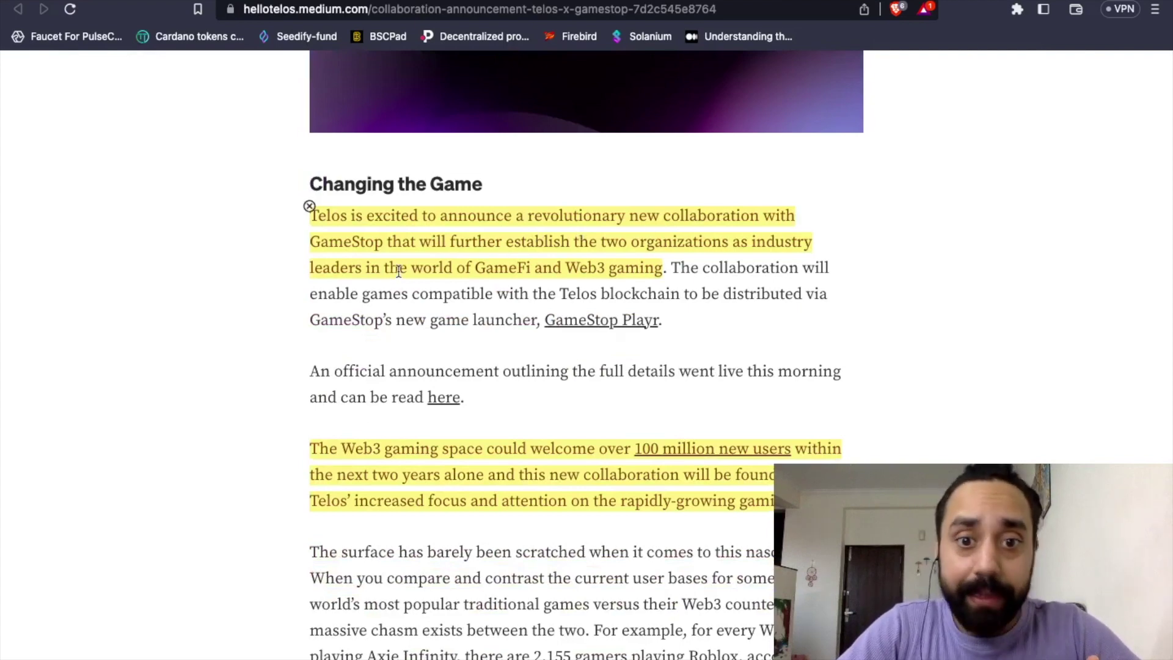
{"action": "mouse_move", "coordinate": [437, 287]}
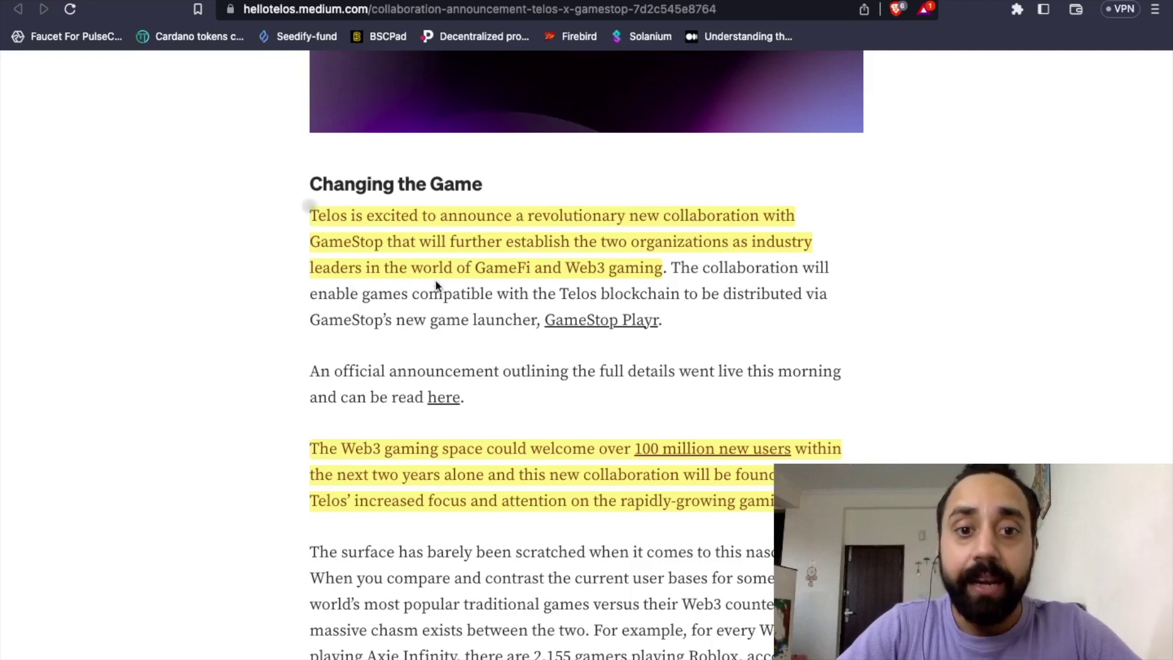
{"action": "scroll", "coordinate": [622, 270], "scroll_direction": "down", "scroll_amount": 2}
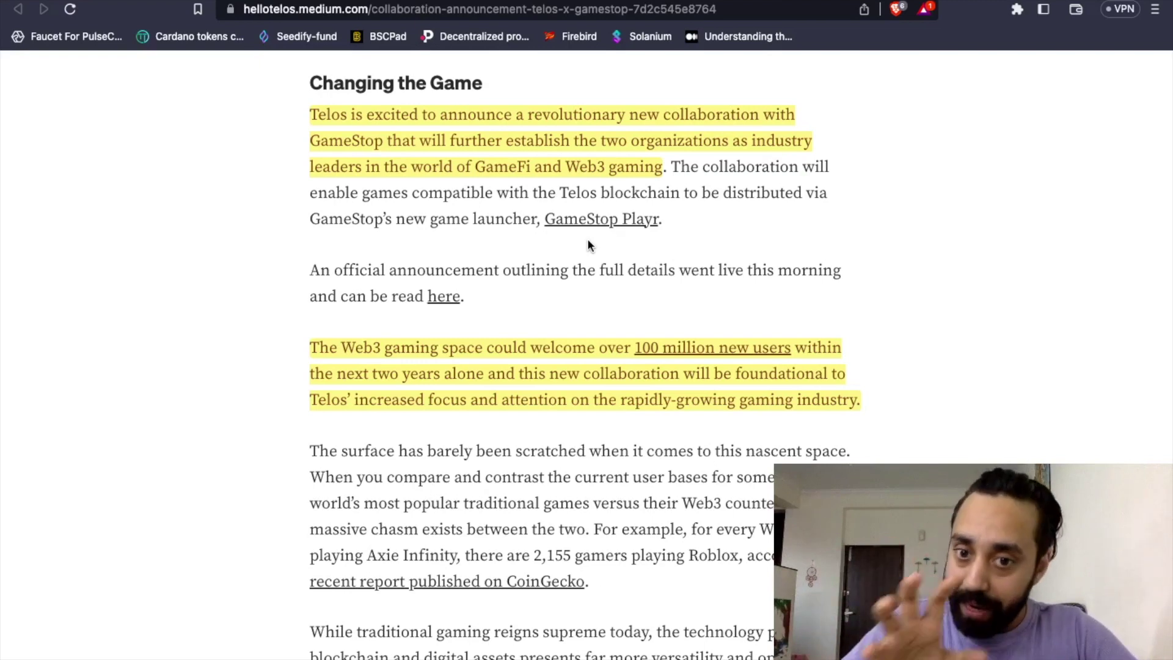
{"action": "scroll", "coordinate": [610, 198], "scroll_direction": "down", "scroll_amount": 3}
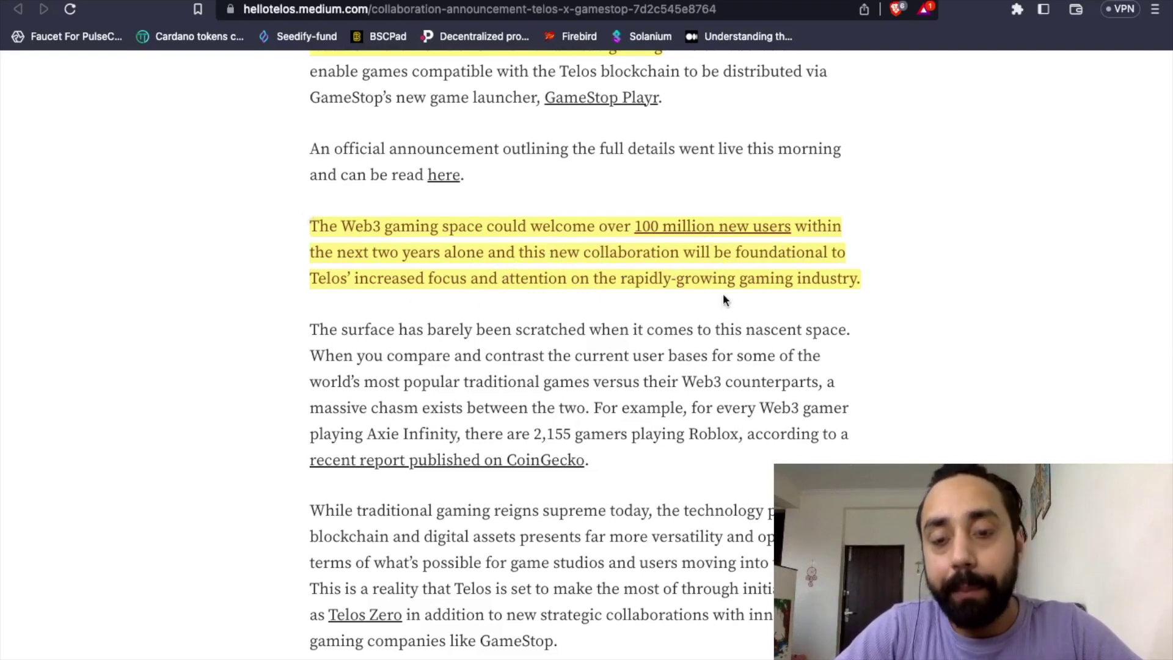
{"action": "scroll", "coordinate": [825, 296], "scroll_direction": "up", "scroll_amount": 15}
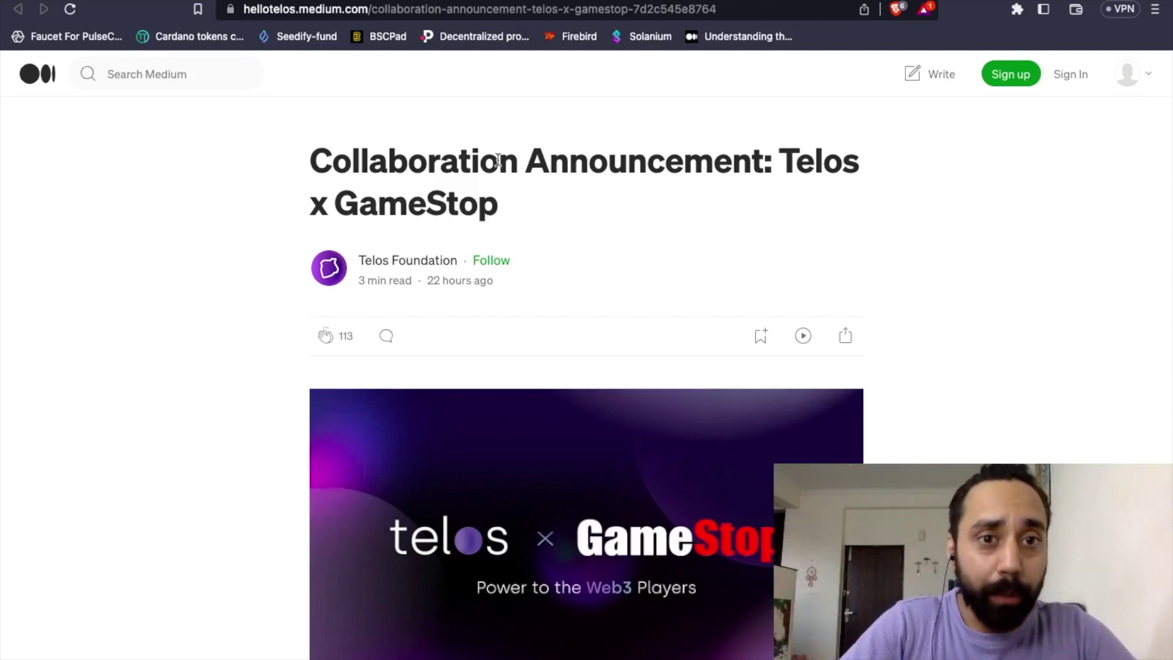
Switch to the CoinGecko tab showing the Telos (TLOS) price page.
{"action": "left_click", "coordinate": [352, 2]}
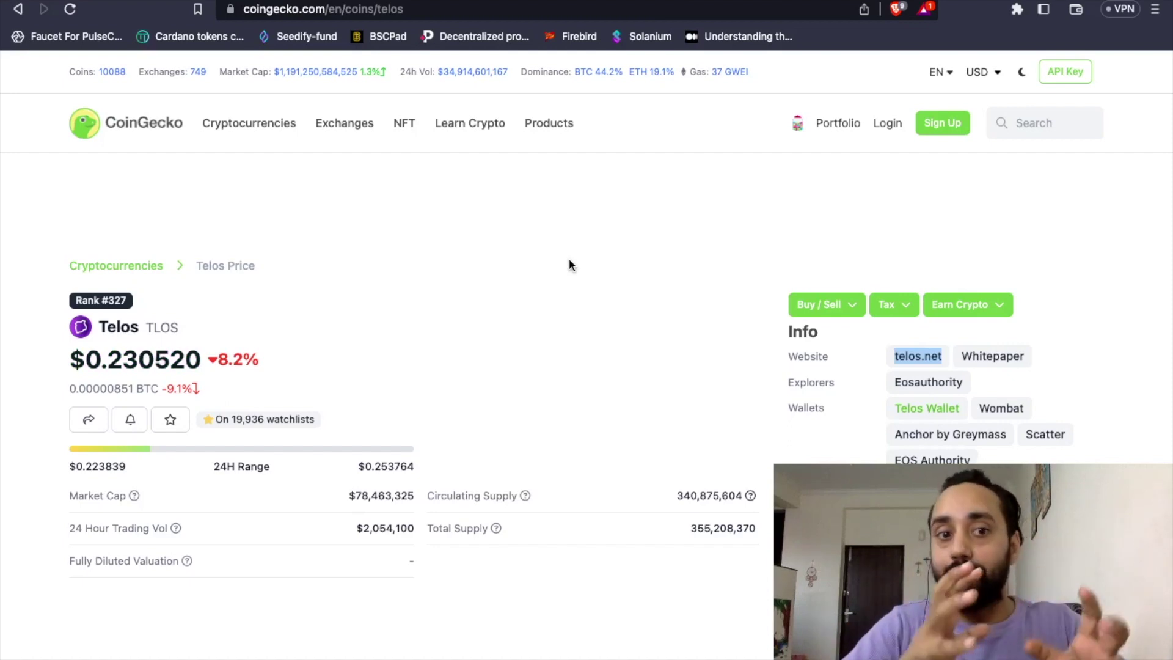
{"action": "scroll", "coordinate": [569, 265], "scroll_direction": "down", "scroll_amount": 3}
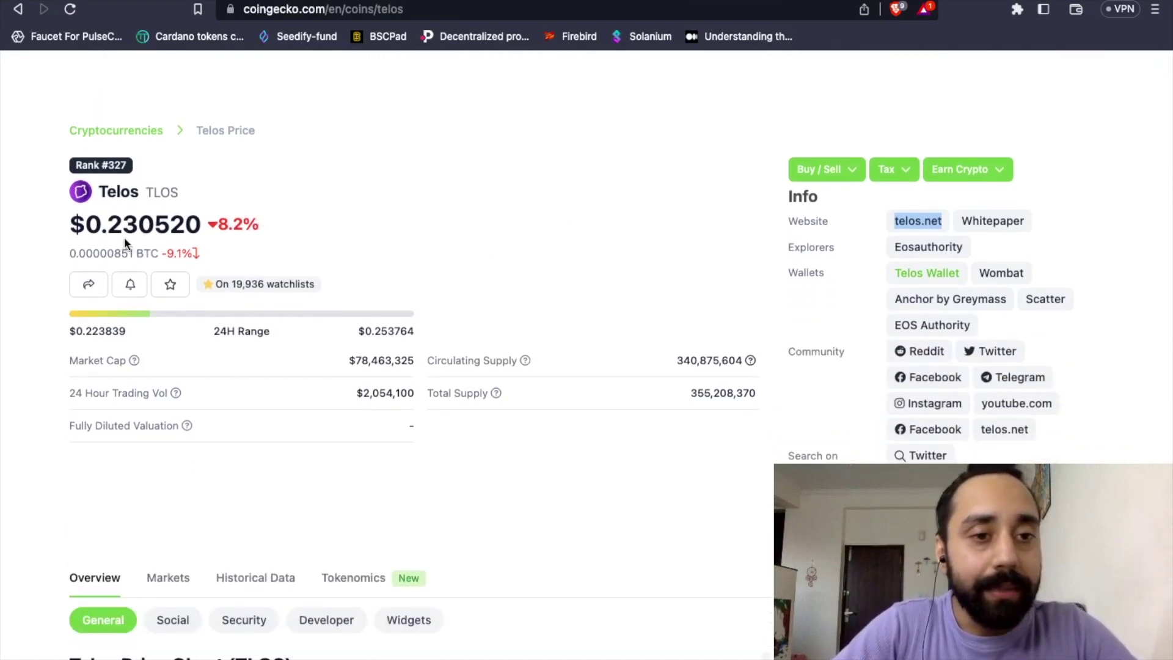
{"action": "scroll", "coordinate": [325, 236], "scroll_direction": "down", "scroll_amount": 2}
{"action": "scroll", "coordinate": [325, 239], "scroll_direction": "down", "scroll_amount": 2}
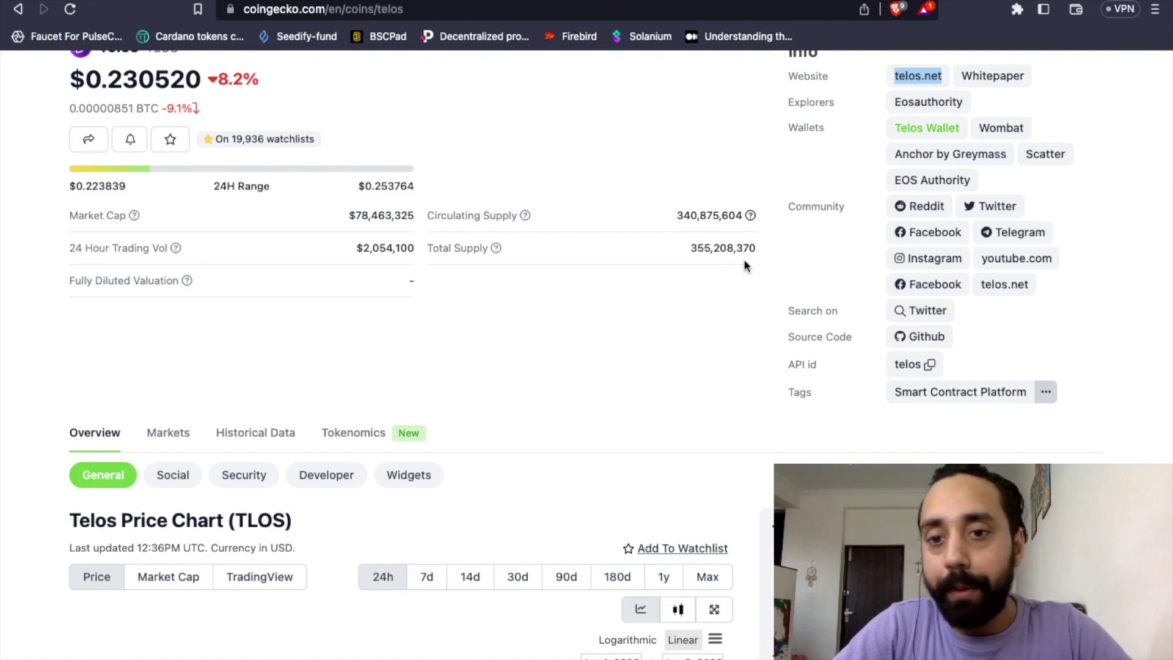
{"action": "scroll", "coordinate": [744, 264], "scroll_direction": "down", "scroll_amount": 2}
{"action": "scroll", "coordinate": [758, 275], "scroll_direction": "down", "scroll_amount": 1}
{"action": "scroll", "coordinate": [758, 275], "scroll_direction": "down", "scroll_amount": 3}
{"action": "scroll", "coordinate": [756, 271], "scroll_direction": "down", "scroll_amount": 2}
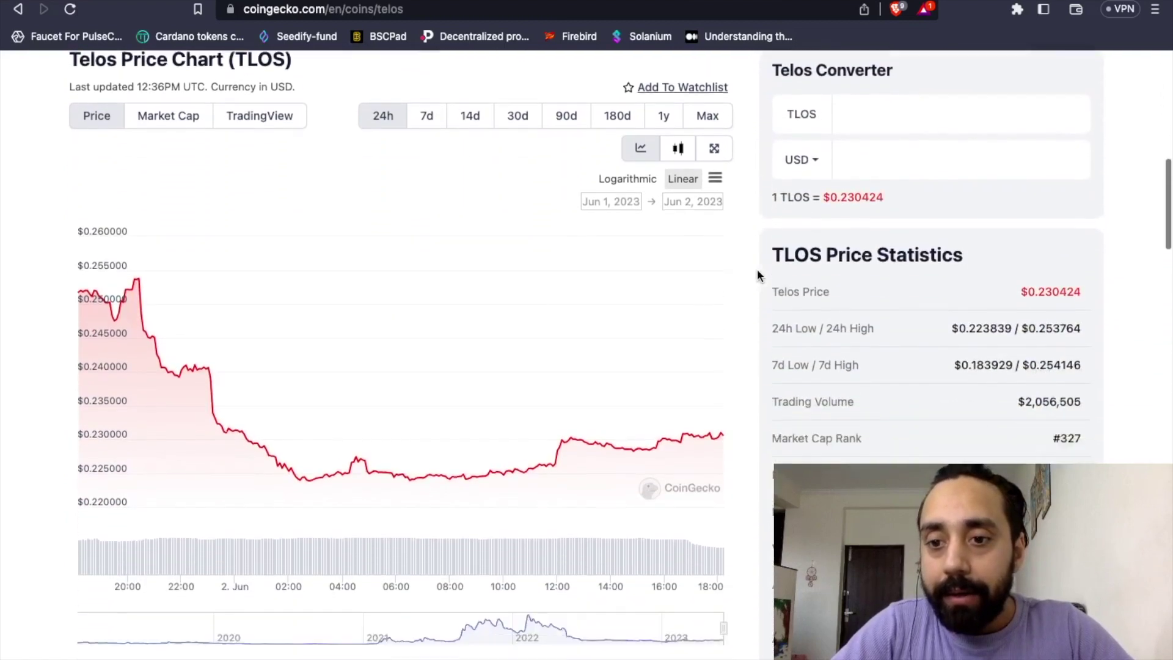
{"action": "scroll", "coordinate": [757, 271], "scroll_direction": "down", "scroll_amount": 4}
{"action": "scroll", "coordinate": [758, 271], "scroll_direction": "down", "scroll_amount": 3}
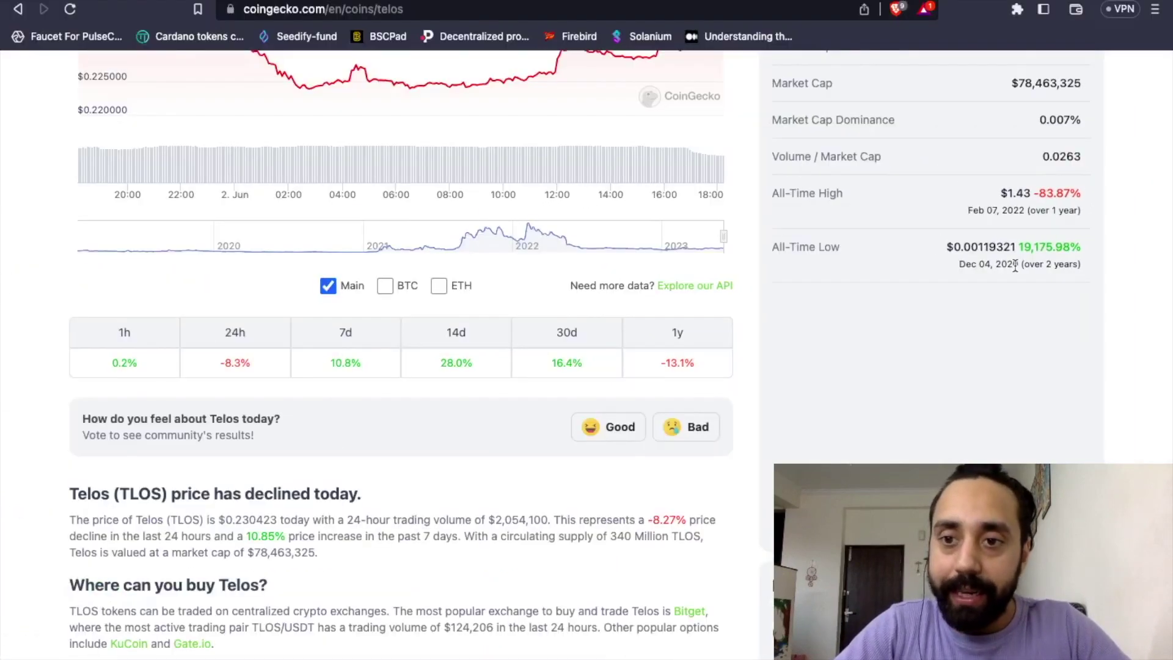
{"action": "scroll", "coordinate": [541, 54], "scroll_direction": "up", "scroll_amount": 2}
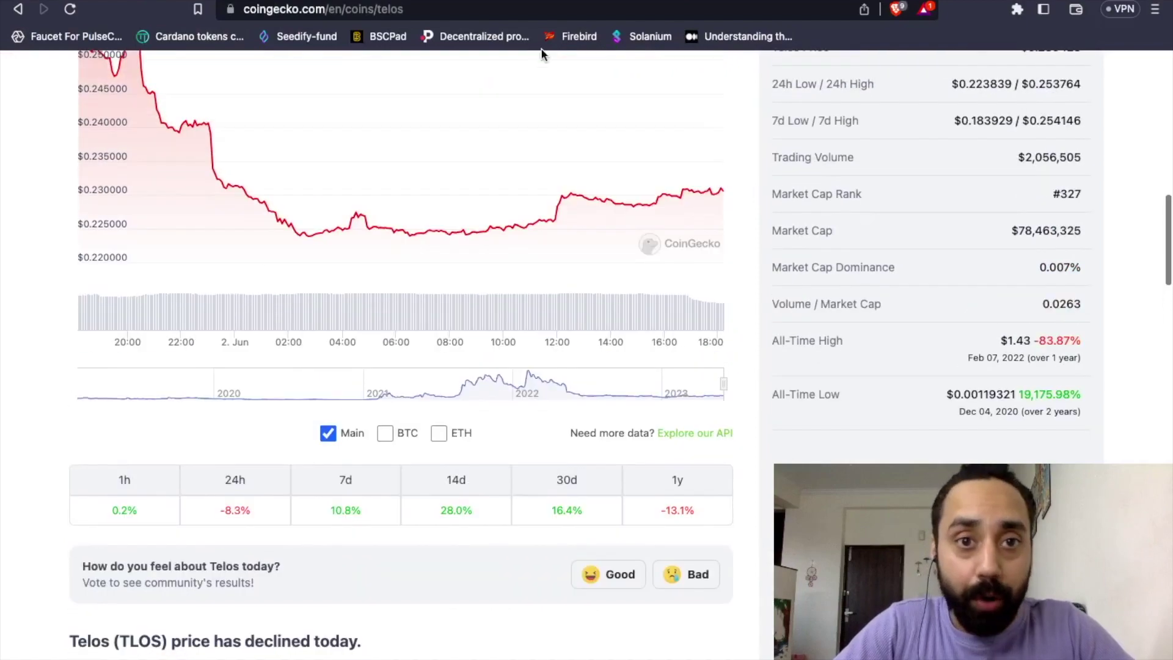
{"action": "left_click", "coordinate": [448, 3]}
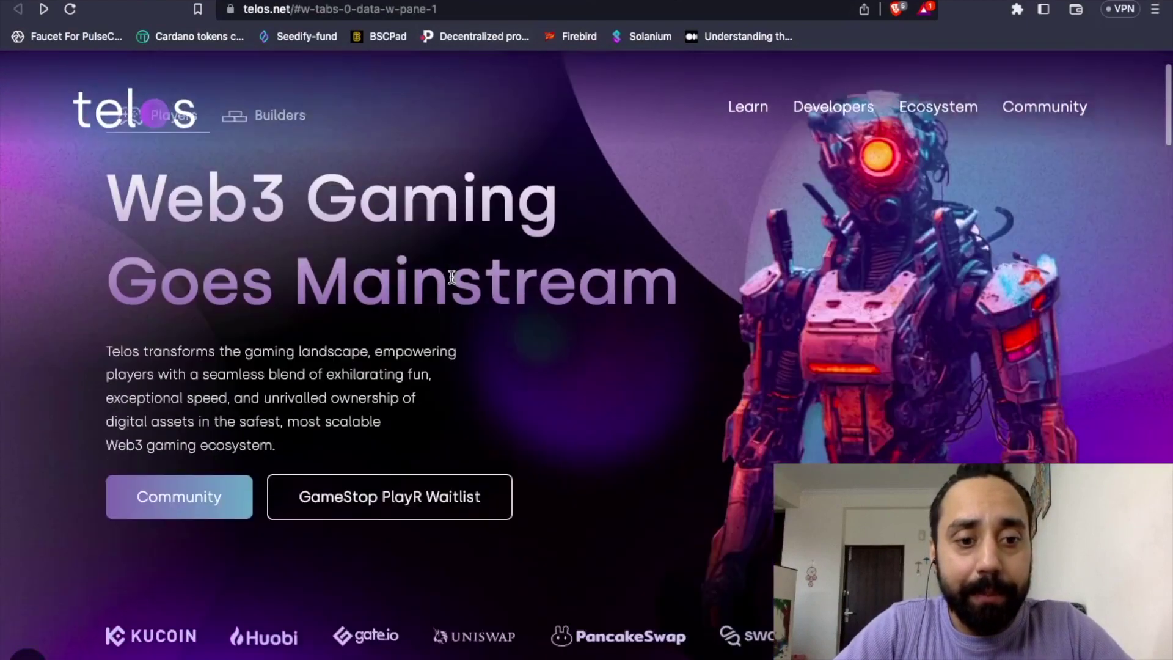
{"action": "scroll", "coordinate": [451, 276], "scroll_direction": "down", "scroll_amount": 3}
{"action": "scroll", "coordinate": [308, 351], "scroll_direction": "down", "scroll_amount": 1}
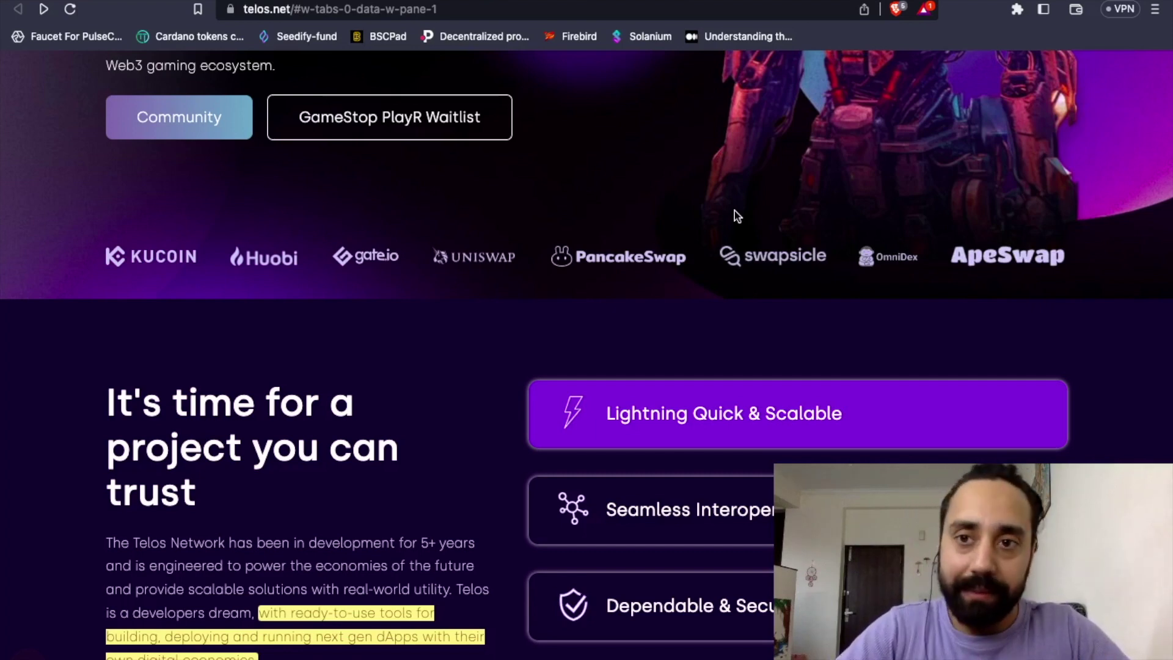
Switch to the TradingView tab with the weekly TLOS/USD Bitfinex chart.
{"action": "key", "text": "ctrl+Tab"}
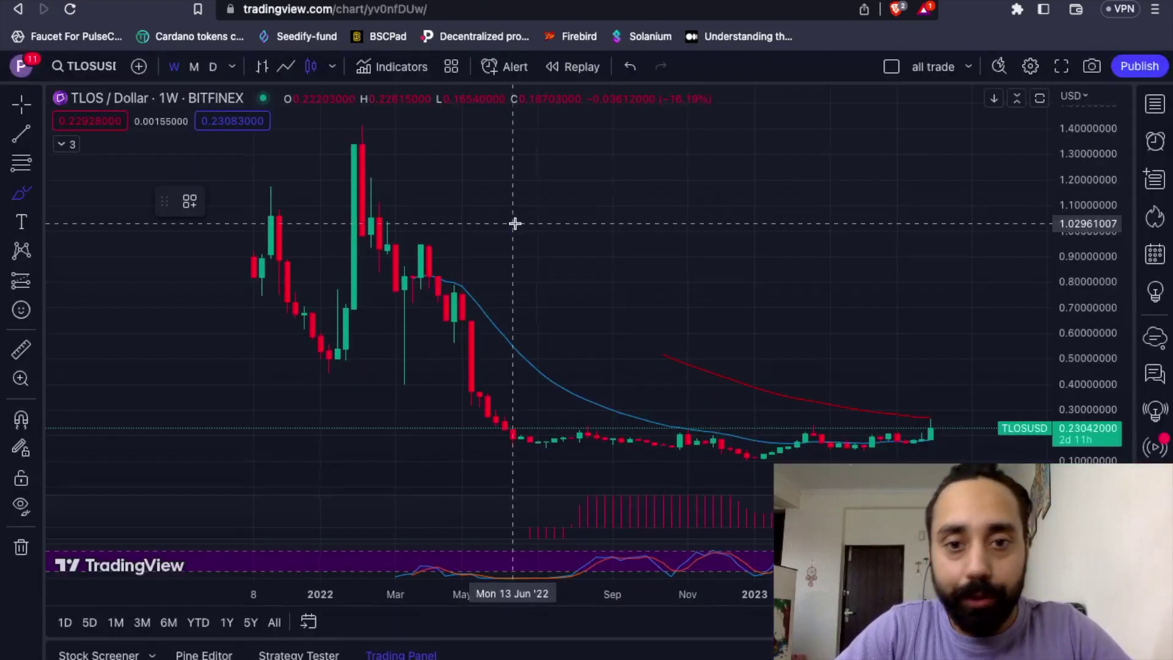
{"action": "scroll", "coordinate": [514, 223], "scroll_direction": "up", "scroll_amount": 3}
{"action": "scroll", "coordinate": [515, 223], "scroll_direction": "up", "scroll_amount": 2}
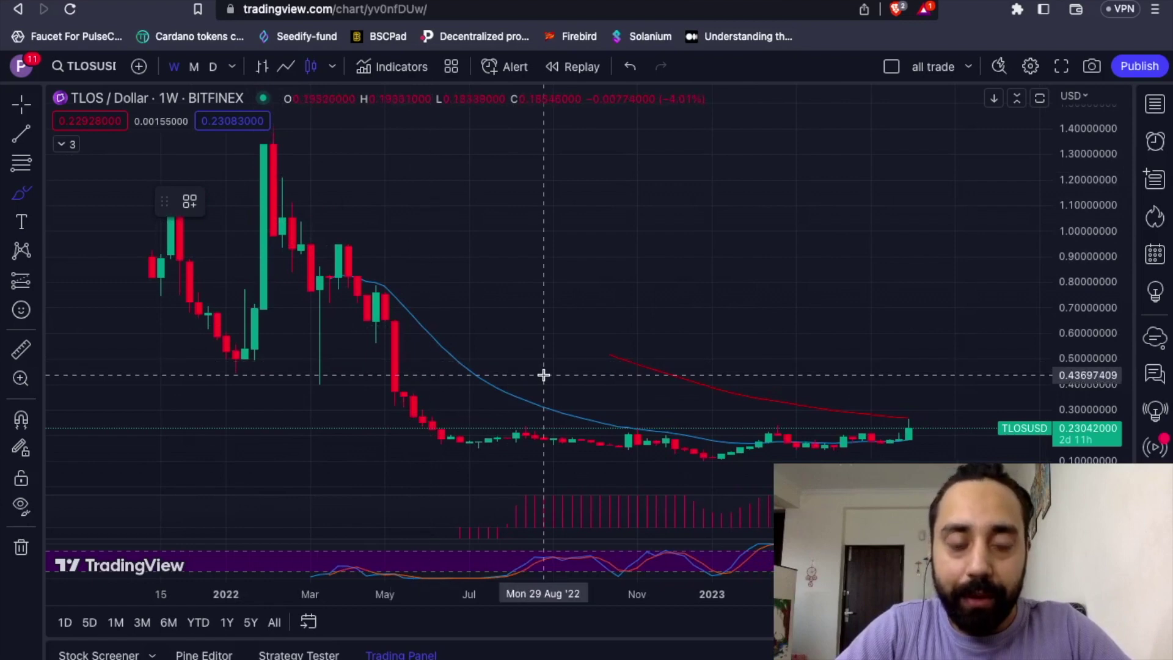
{"action": "scroll", "coordinate": [543, 375], "scroll_direction": "right", "scroll_amount": 2}
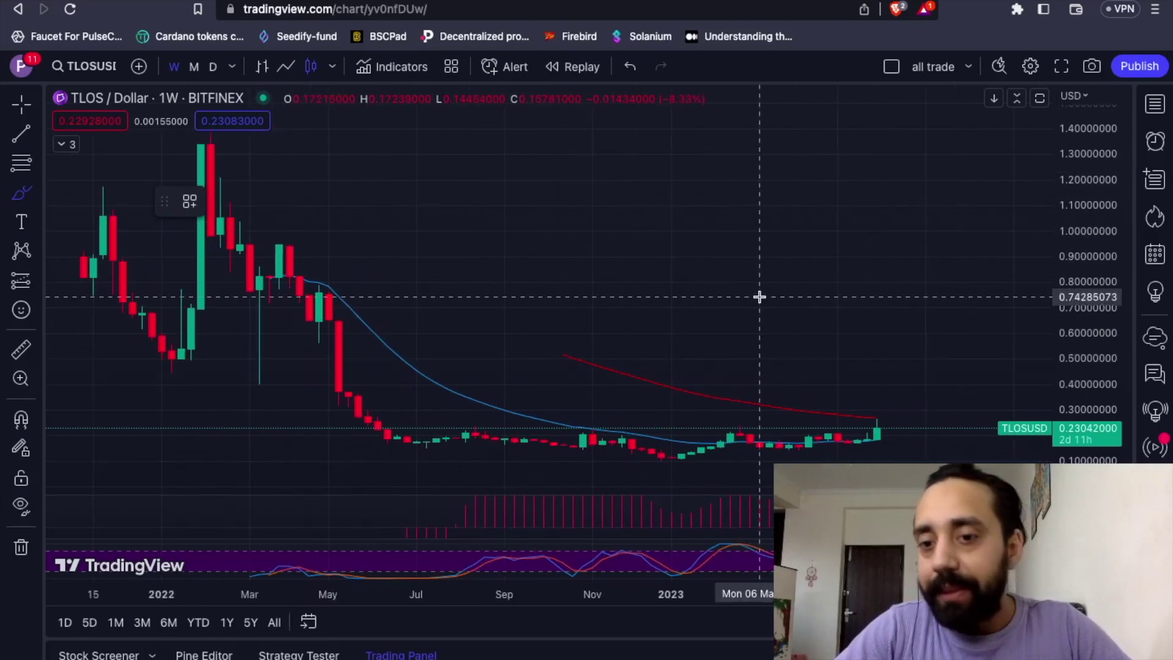
{"action": "scroll", "coordinate": [759, 295], "scroll_direction": "up", "scroll_amount": 2}
{"action": "scroll", "coordinate": [760, 296], "scroll_direction": "up", "scroll_amount": 2}
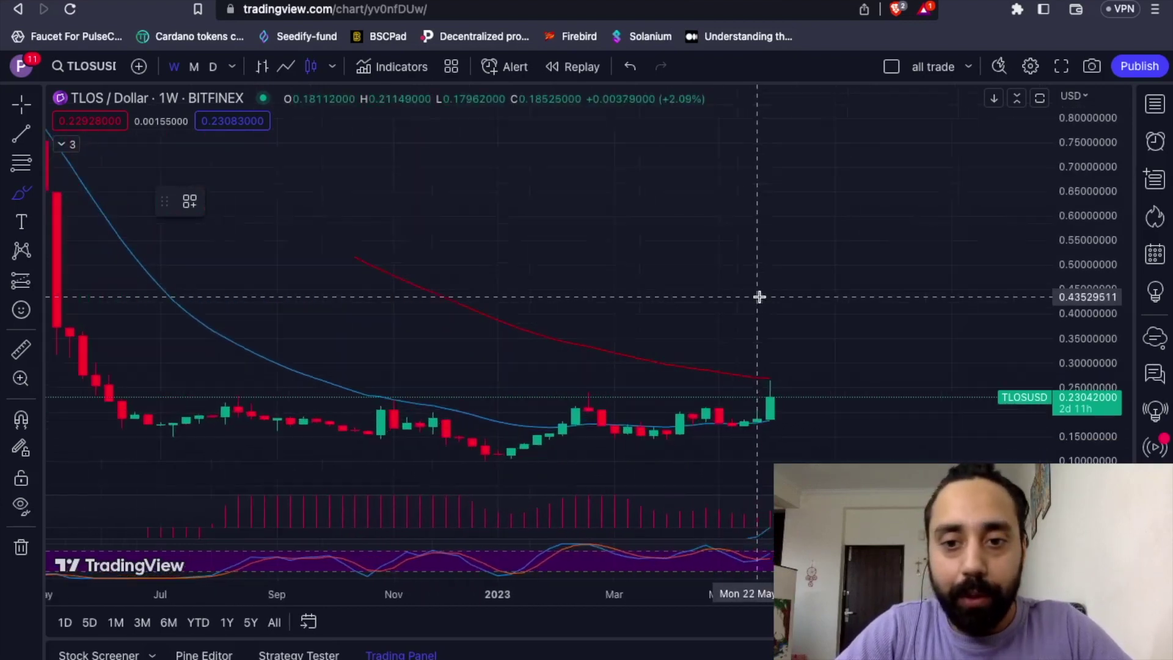
{"action": "scroll", "coordinate": [759, 296], "scroll_direction": "up", "scroll_amount": 3}
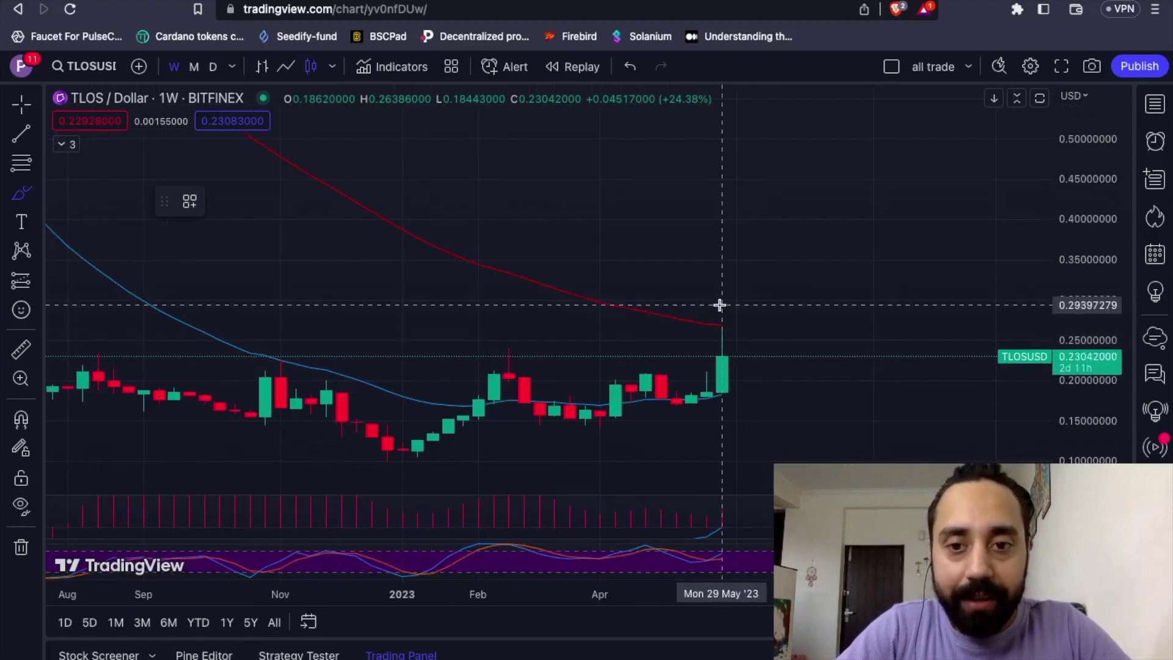
{"action": "mouse_move", "coordinate": [719, 305]}
{"action": "left_mouse_down"}
{"action": "mouse_move", "coordinate": [755, 316]}
{"action": "mouse_move", "coordinate": [721, 304]}
{"action": "left_mouse_up"}
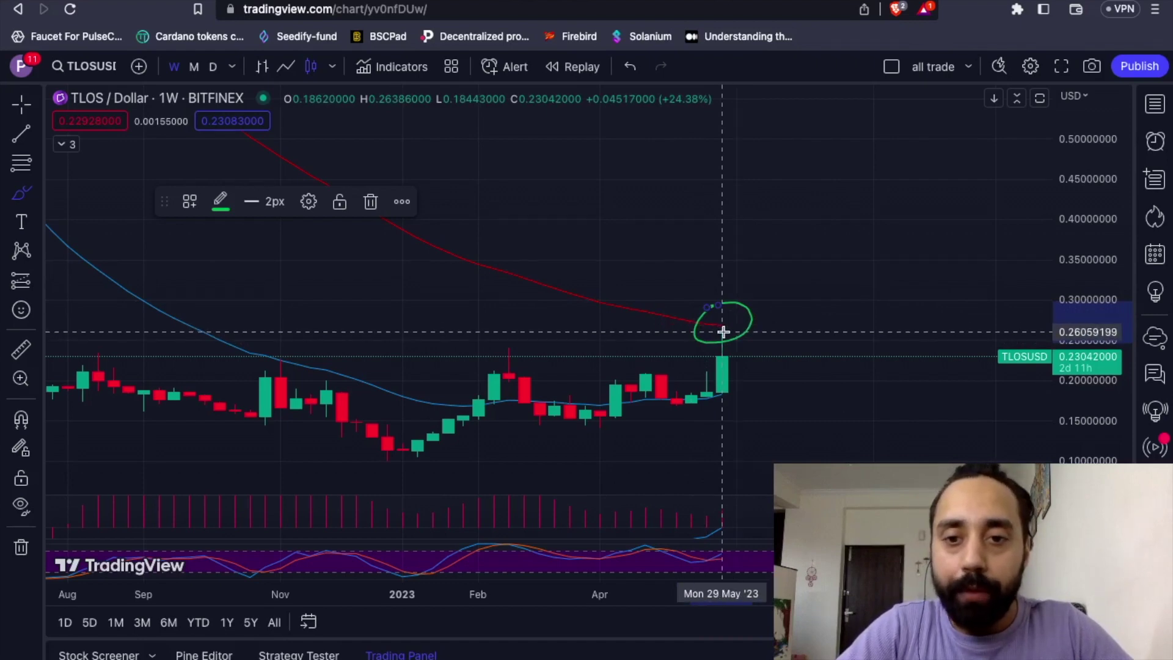
Sketch a green dip, circle recent support candles, draw a rise toward 0.35, then show daily candles.
{"action": "left_click_drag", "start_coordinate": [733, 346], "coordinate": [754, 376]}
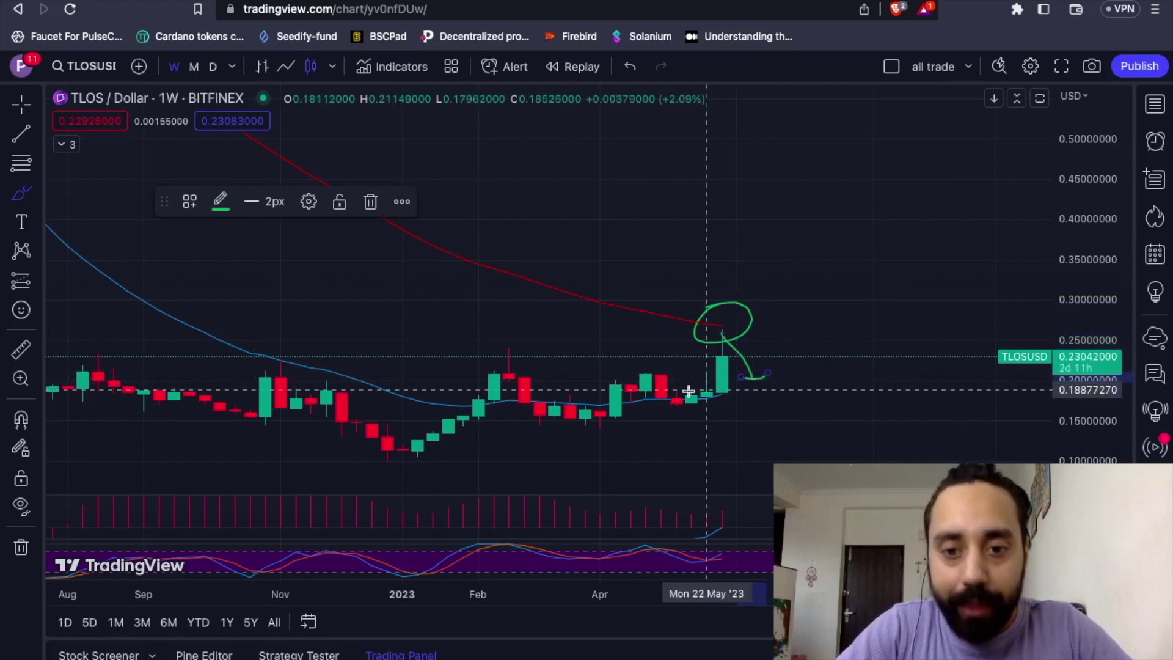
{"action": "left_click_drag", "start_coordinate": [687, 392], "coordinate": [689, 392]}
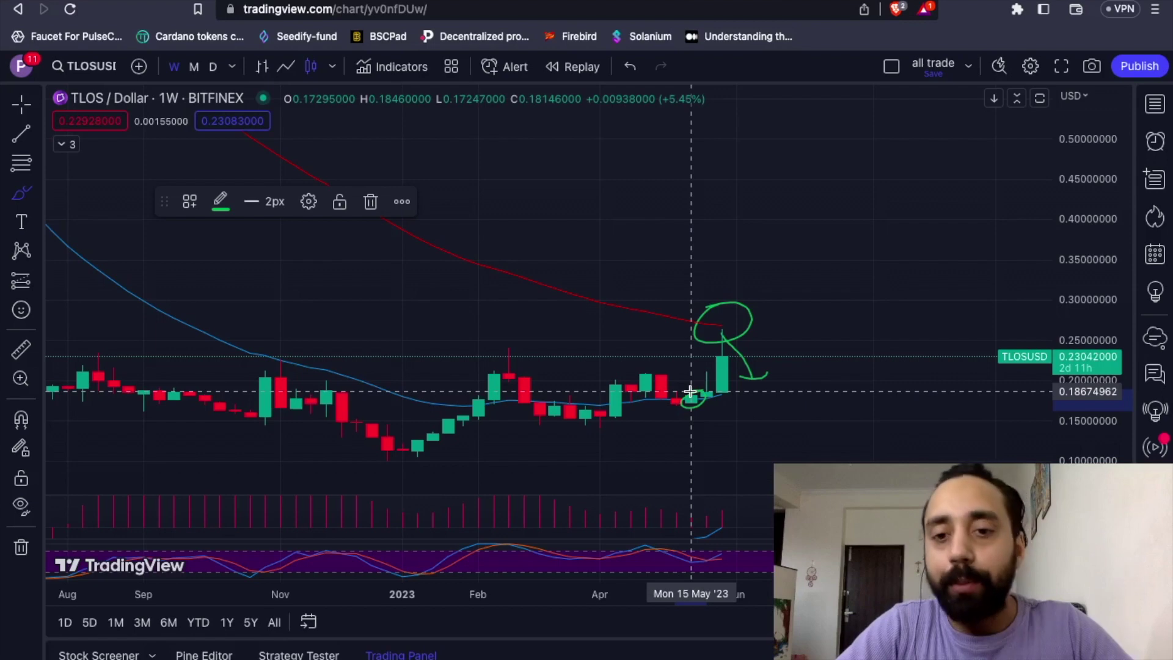
{"action": "mouse_move", "coordinate": [751, 378]}
{"action": "left_mouse_down"}
{"action": "mouse_move", "coordinate": [797, 271]}
{"action": "mouse_move", "coordinate": [814, 277]}
{"action": "left_mouse_up"}
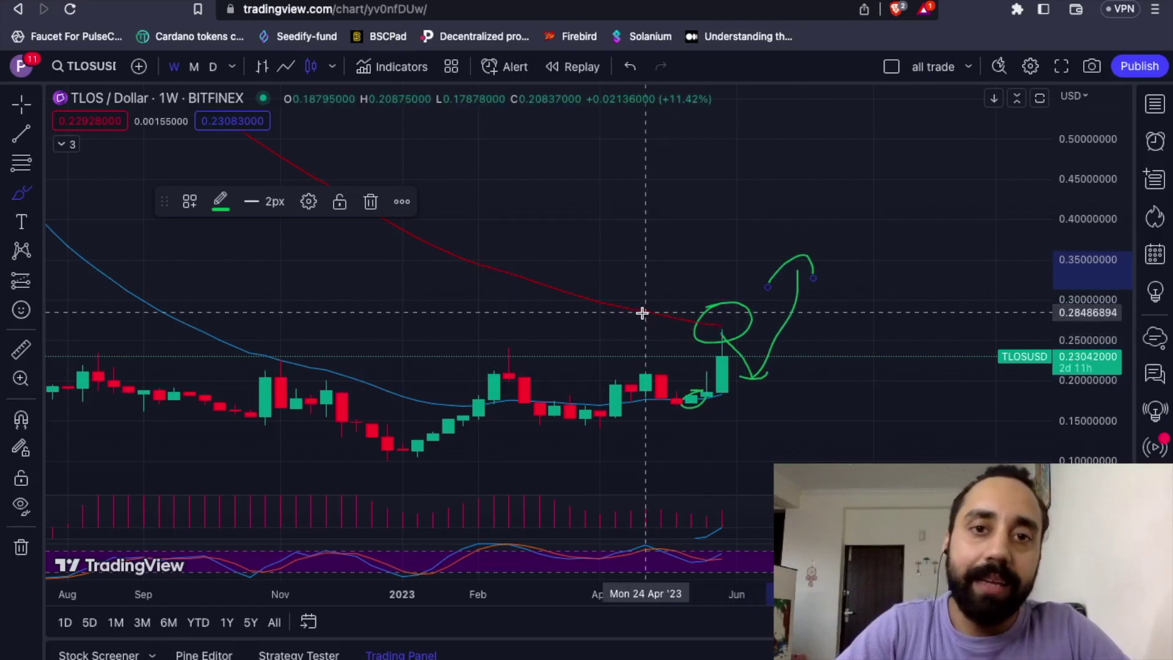
{"action": "left_click", "coordinate": [214, 68]}
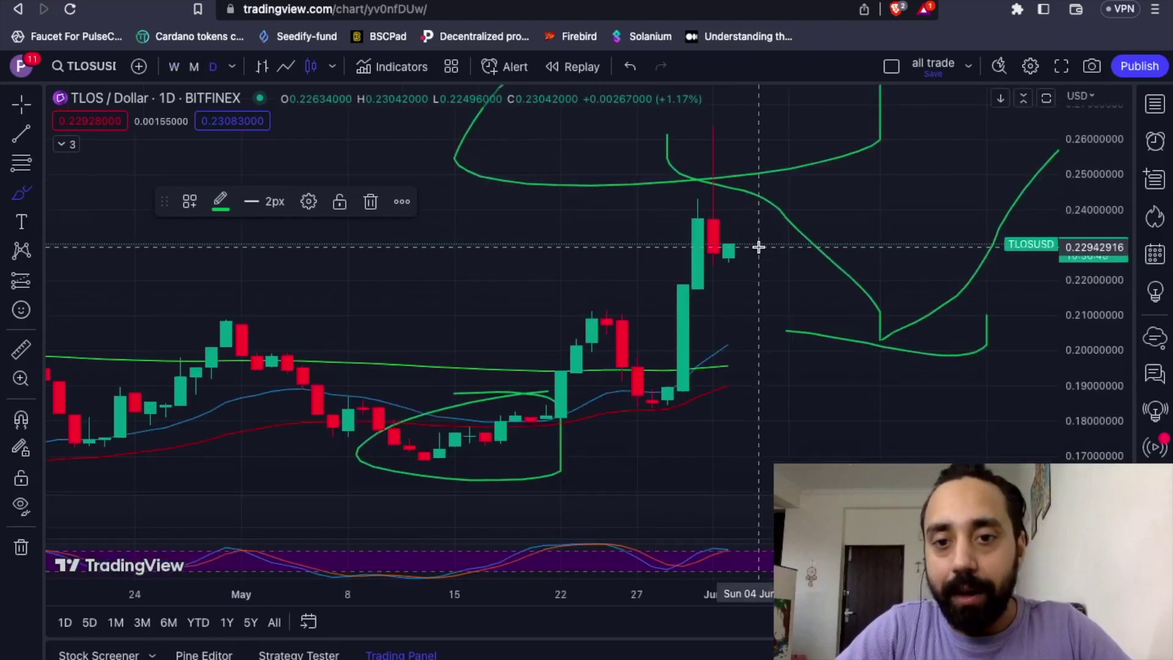
{"action": "scroll", "coordinate": [758, 246], "scroll_direction": "down", "scroll_amount": 3}
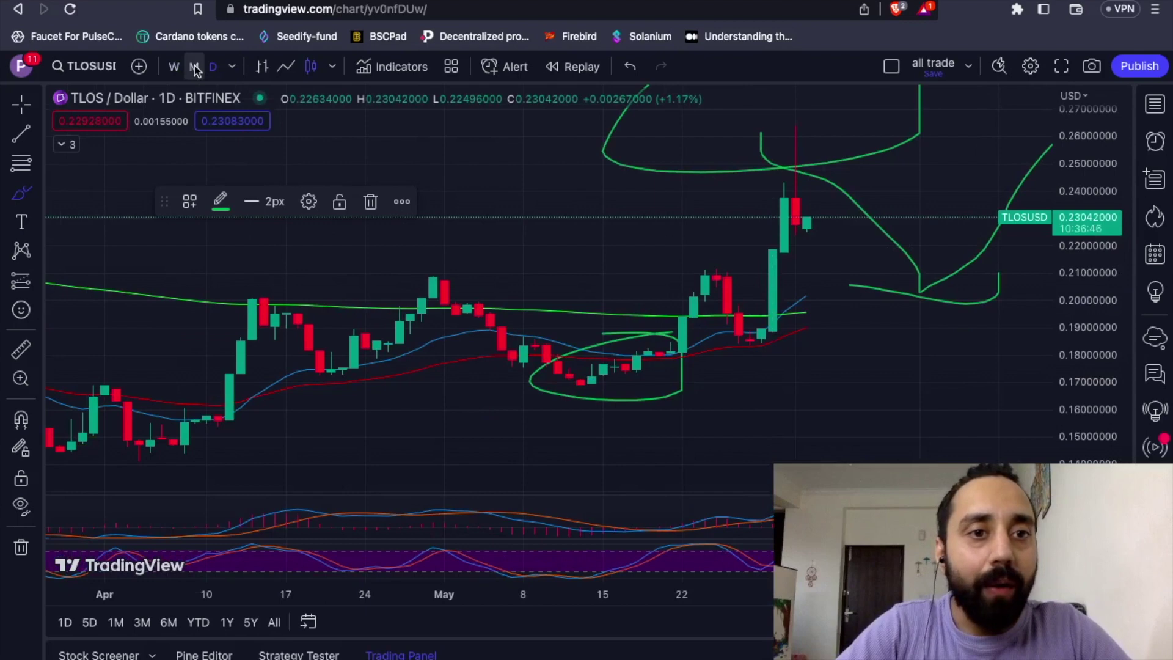
View TLOS/USD on monthly candles, then switch back to weekly candles.
{"action": "left_click", "coordinate": [195, 68]}
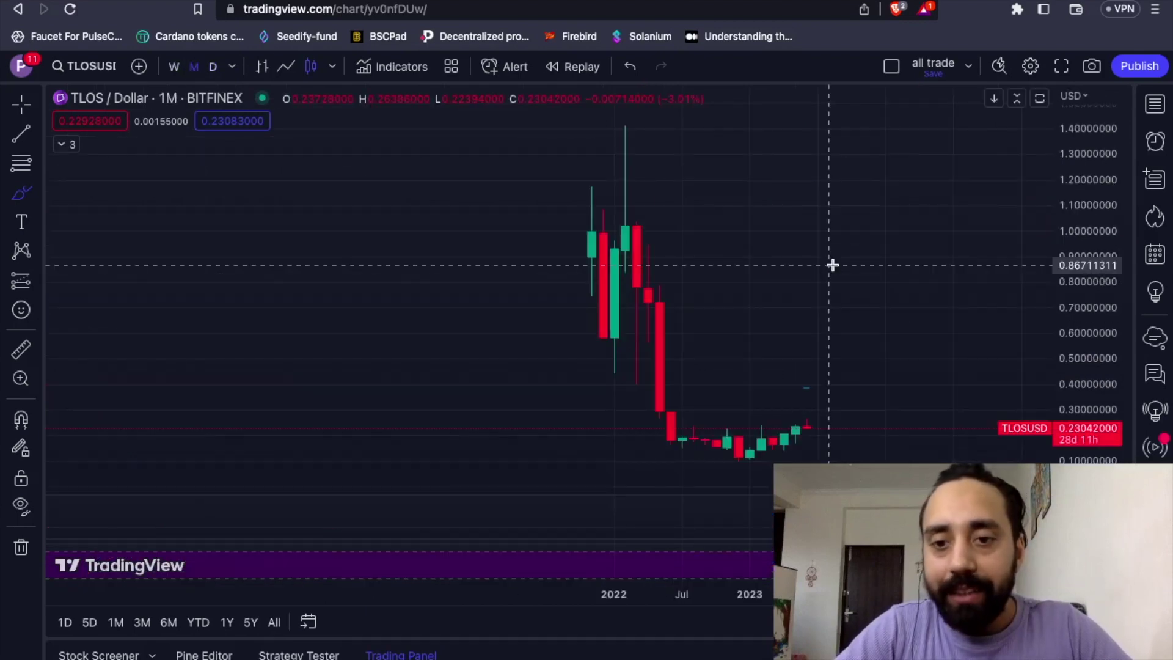
{"action": "scroll", "coordinate": [832, 264], "scroll_direction": "up", "scroll_amount": 3}
{"action": "scroll", "coordinate": [832, 265], "scroll_direction": "up", "scroll_amount": 5}
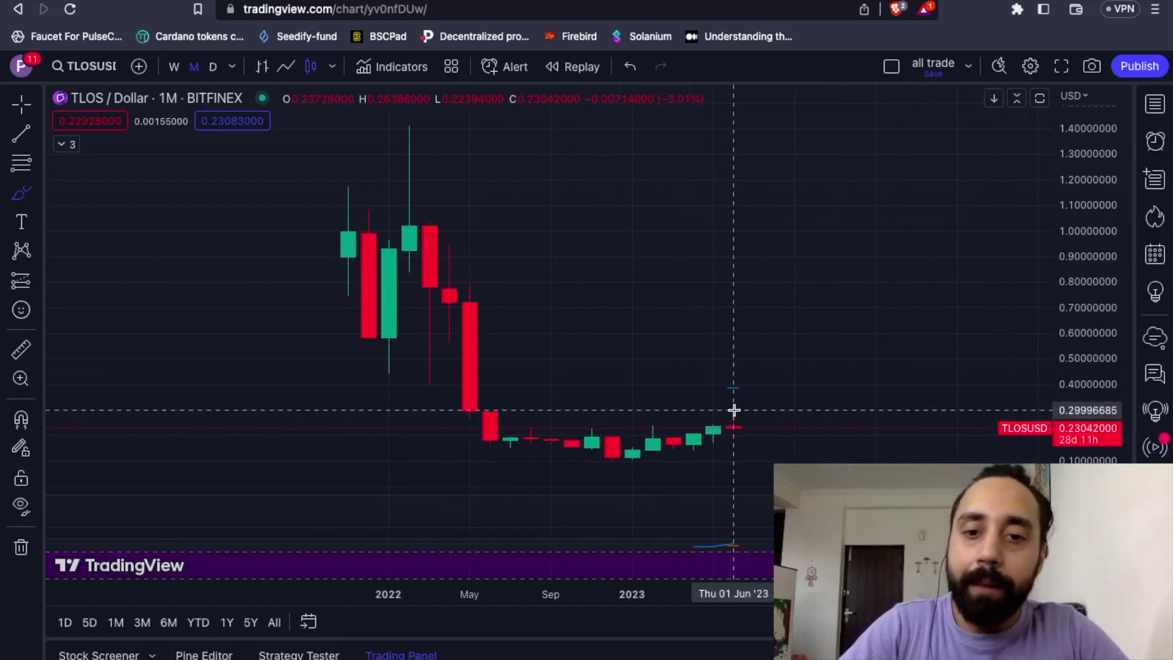
{"action": "left_click", "coordinate": [173, 67]}
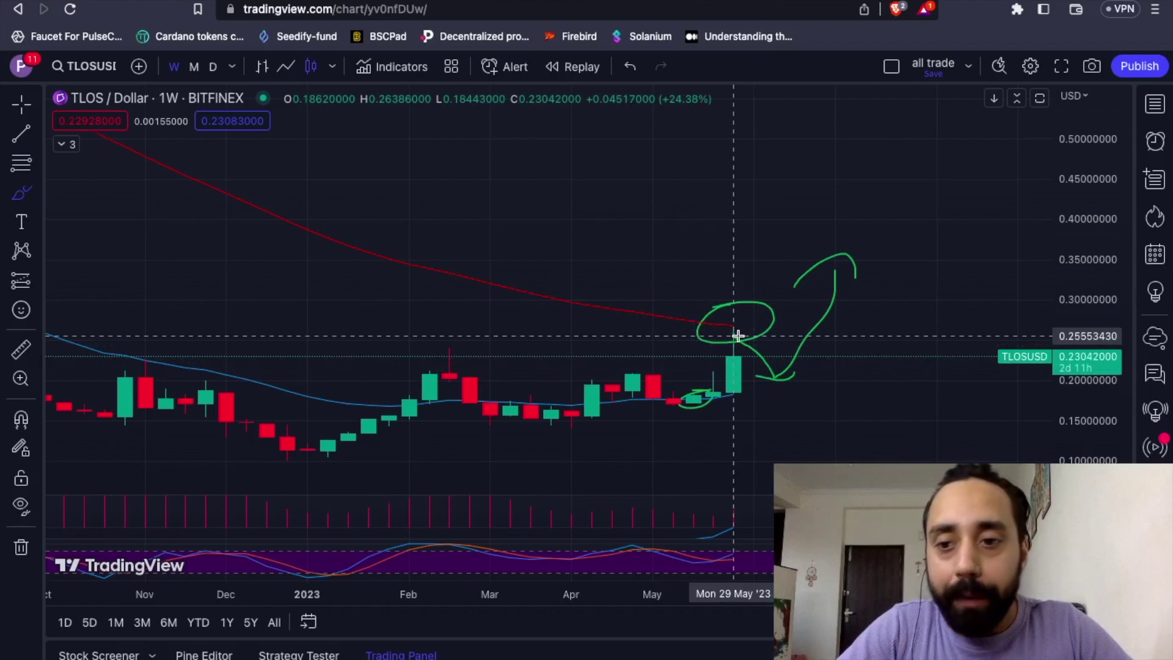
{"action": "scroll", "coordinate": [713, 306], "scroll_direction": "up", "scroll_amount": 2}
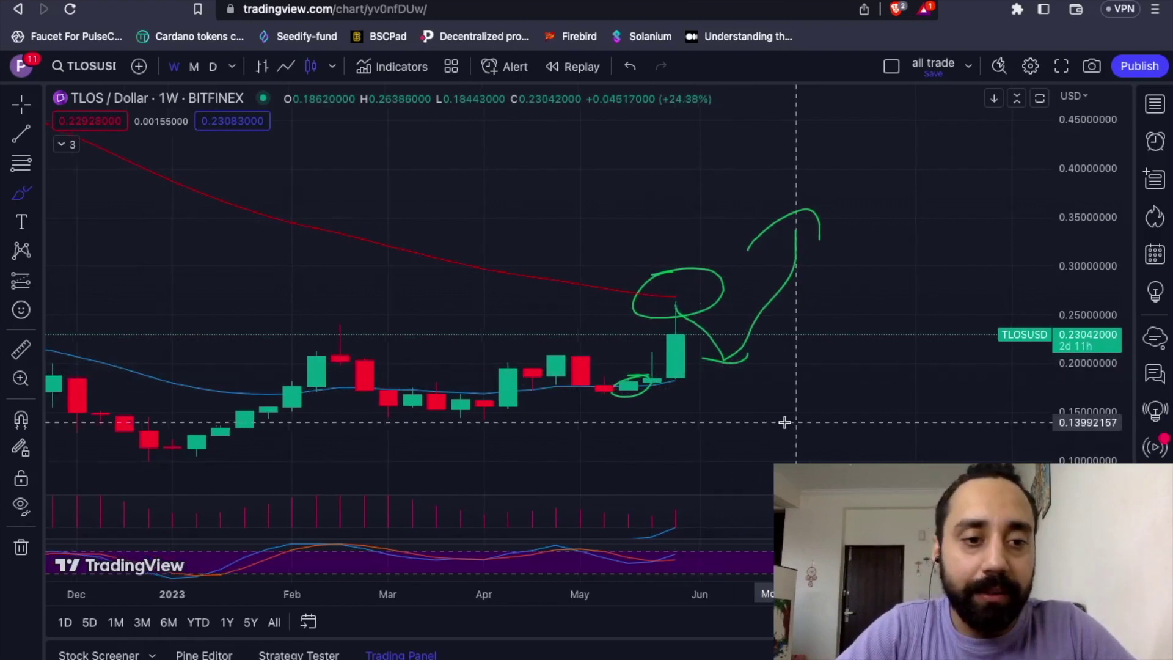
{"action": "scroll", "coordinate": [784, 419], "scroll_direction": "down", "scroll_amount": 3}
{"action": "scroll", "coordinate": [785, 420], "scroll_direction": "down", "scroll_amount": 2}
{"action": "scroll", "coordinate": [785, 422], "scroll_direction": "down", "scroll_amount": 2}
{"action": "scroll", "coordinate": [784, 422], "scroll_direction": "down", "scroll_amount": 2}
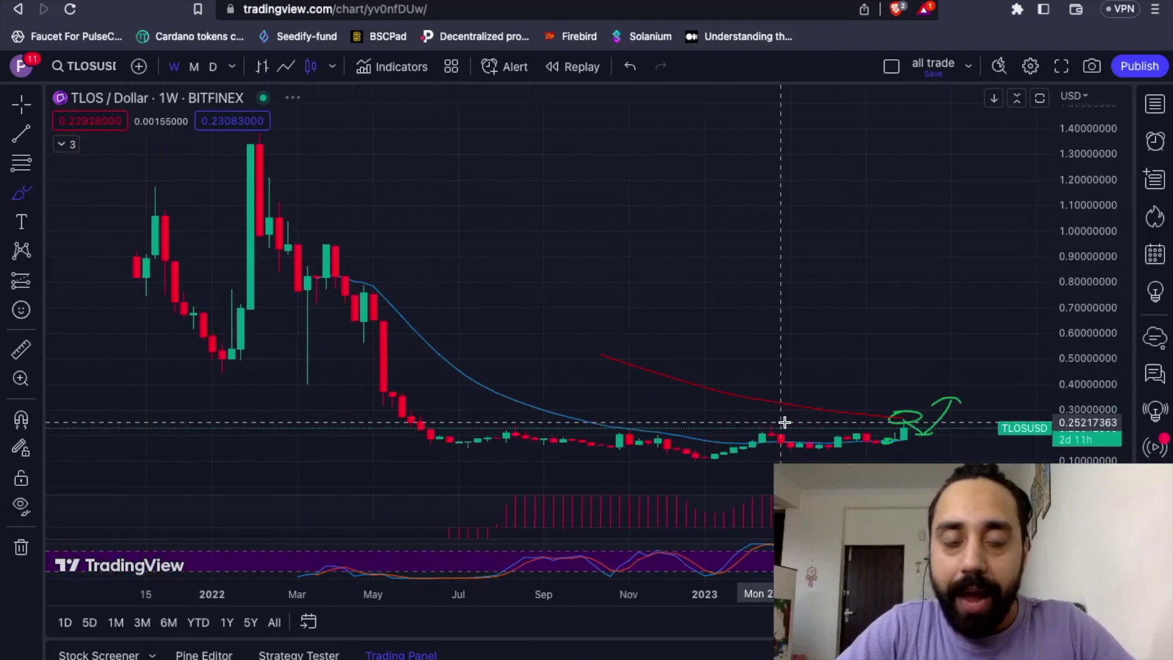
{"action": "scroll", "coordinate": [784, 421], "scroll_direction": "down", "scroll_amount": 2}
{"action": "scroll", "coordinate": [784, 421], "scroll_direction": "down", "scroll_amount": 1}
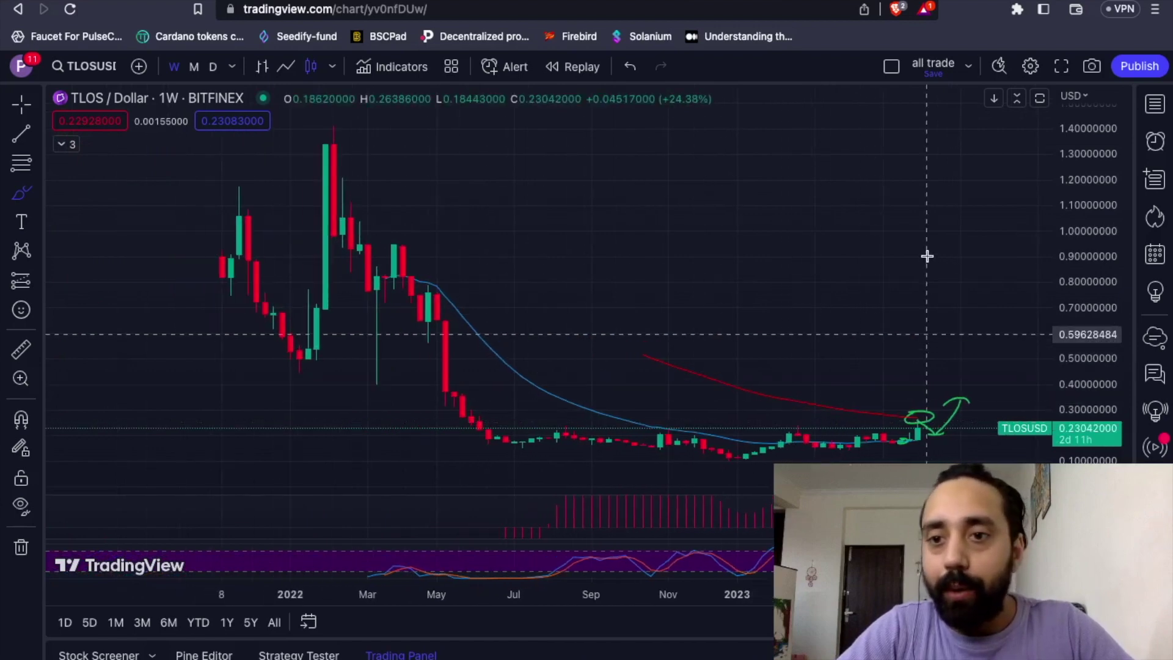